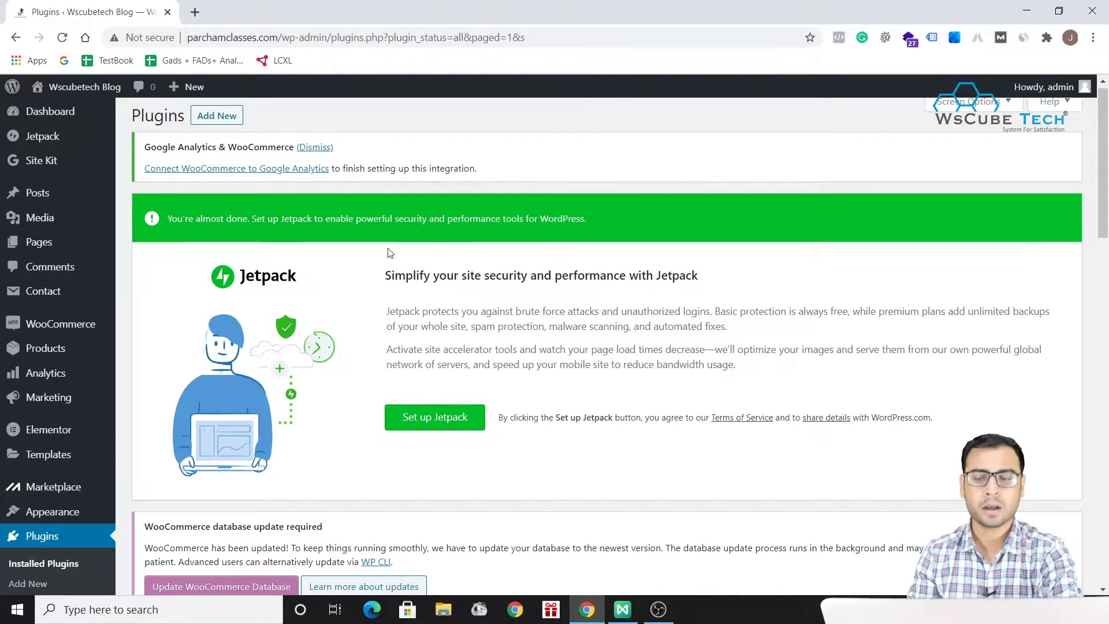
- Scroll through the installed plugins list, then go to the Add New plugins page
scroll(452, 289, "down", 3)
scroll(452, 289, "down", 4)
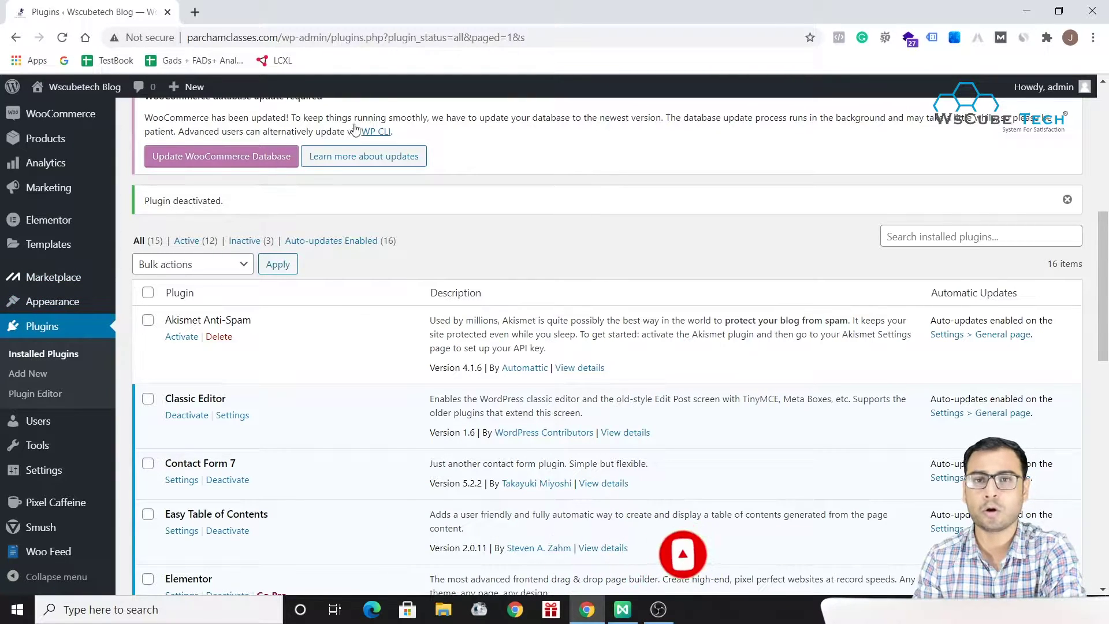
left_click(30, 374)
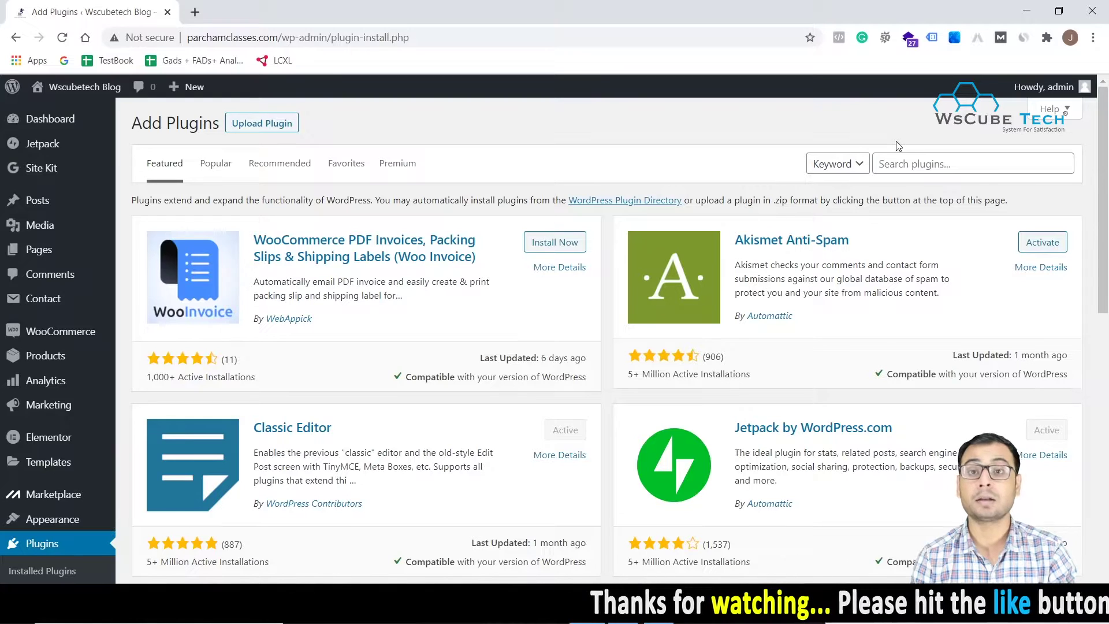
- Search the plugin directory for 'yoast', then install and activate Yoast SEO
left_click(899, 157)
type("yoast")
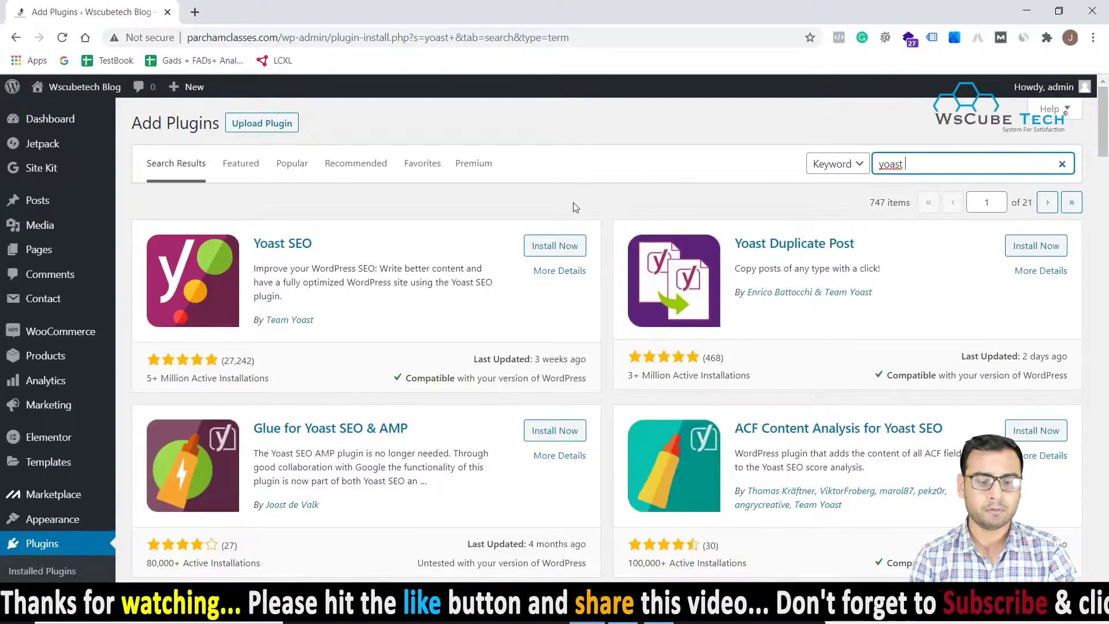
left_click(550, 245)
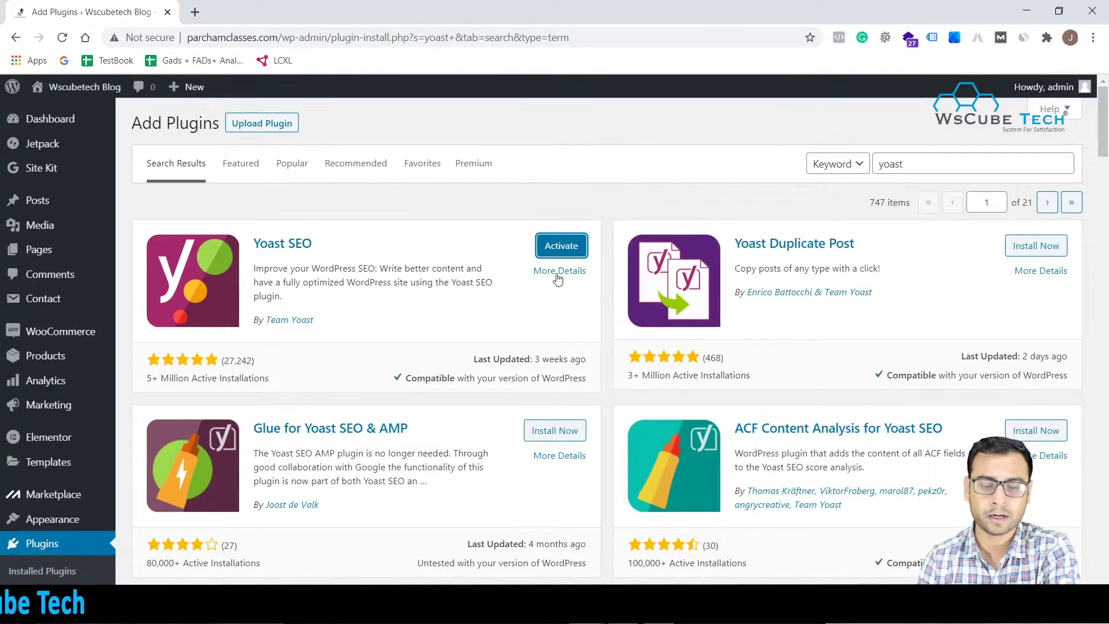
left_click(684, 190)
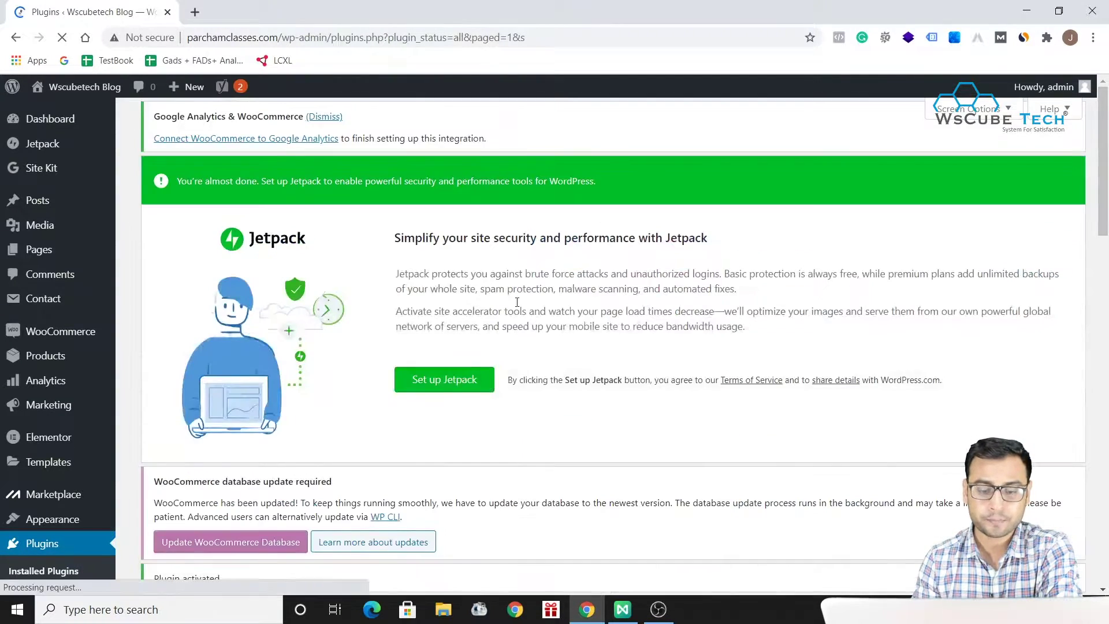
- From the SEO sidebar flyout, open General, Search Appearance, Social, Tools and Premium in separate tabs
scroll(488, 383, "down", 10)
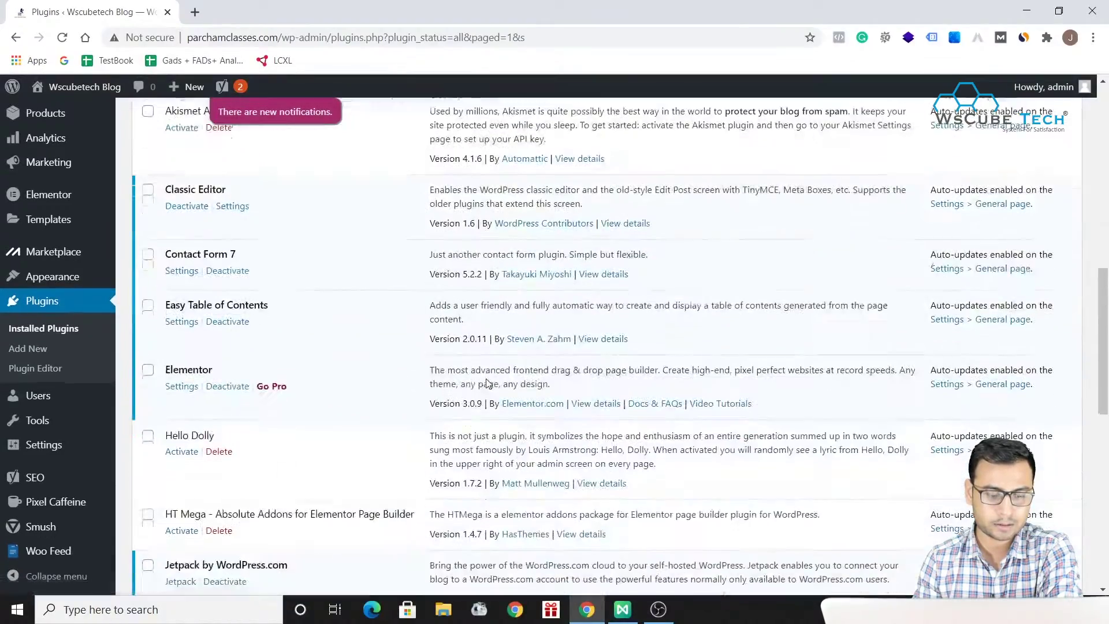
scroll(326, 442, "down", 3)
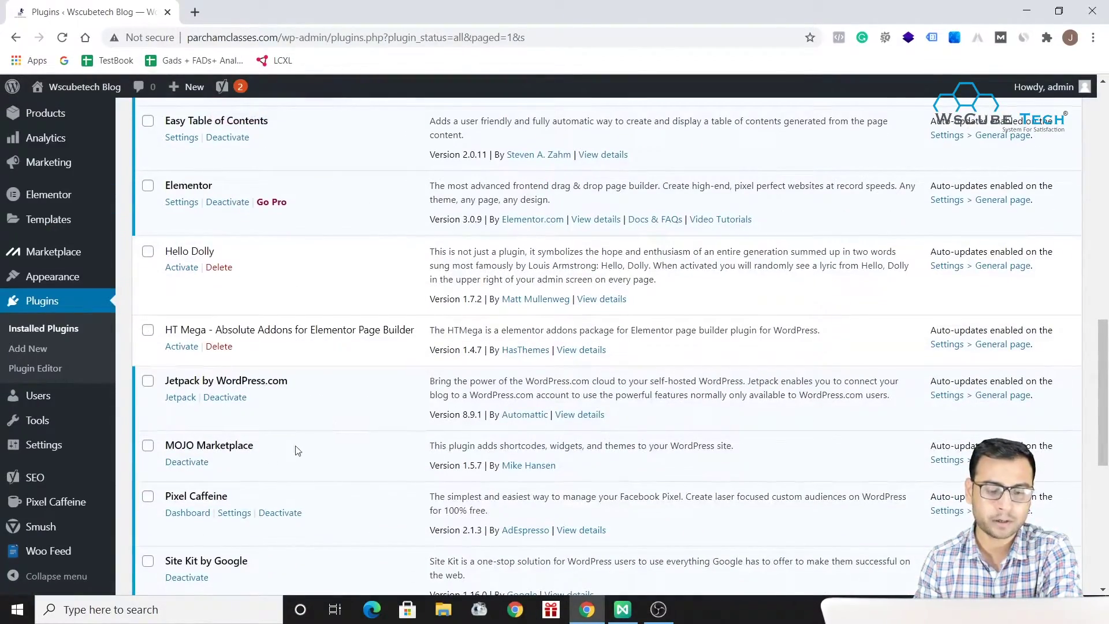
mouse_move(99, 438)
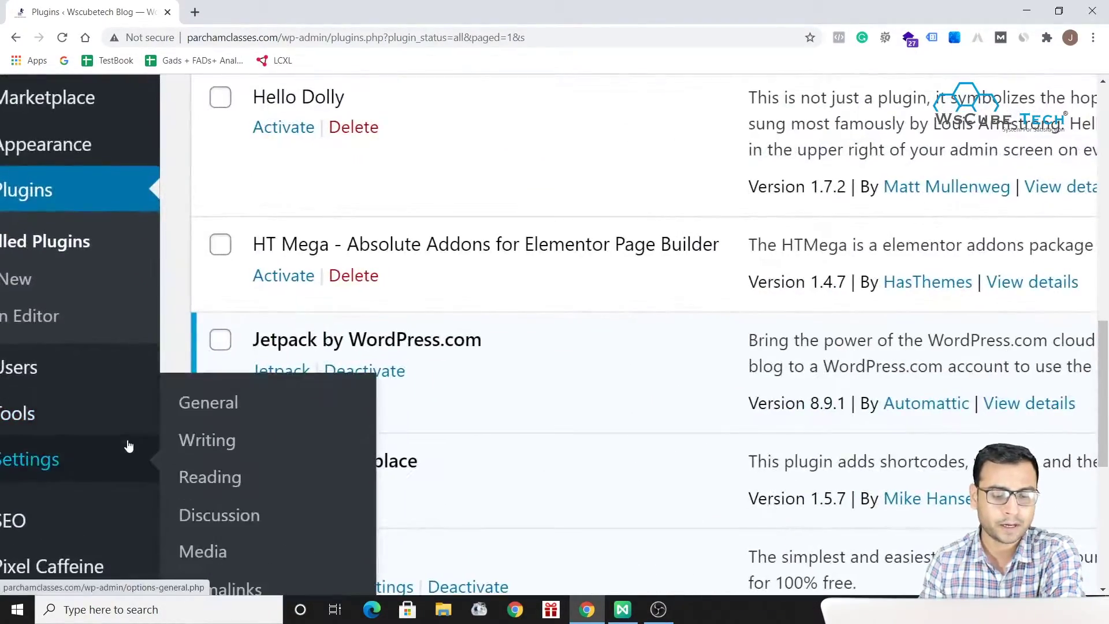
scroll(128, 445, "left", 1)
scroll(121, 422, "down", 3)
mouse_move(18, 378)
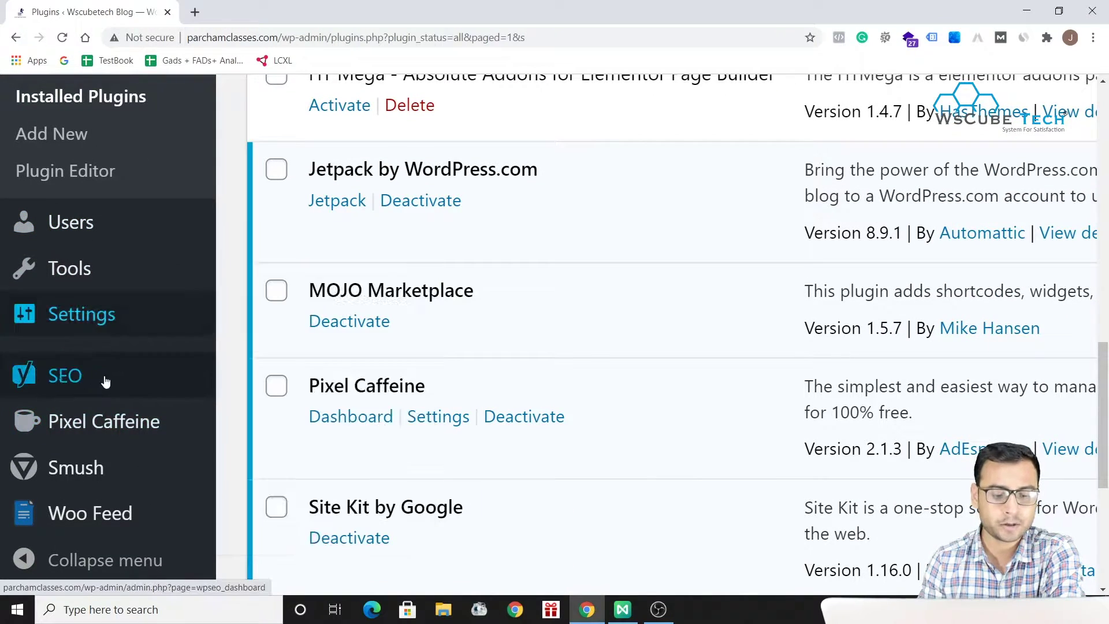
mouse_move(104, 381)
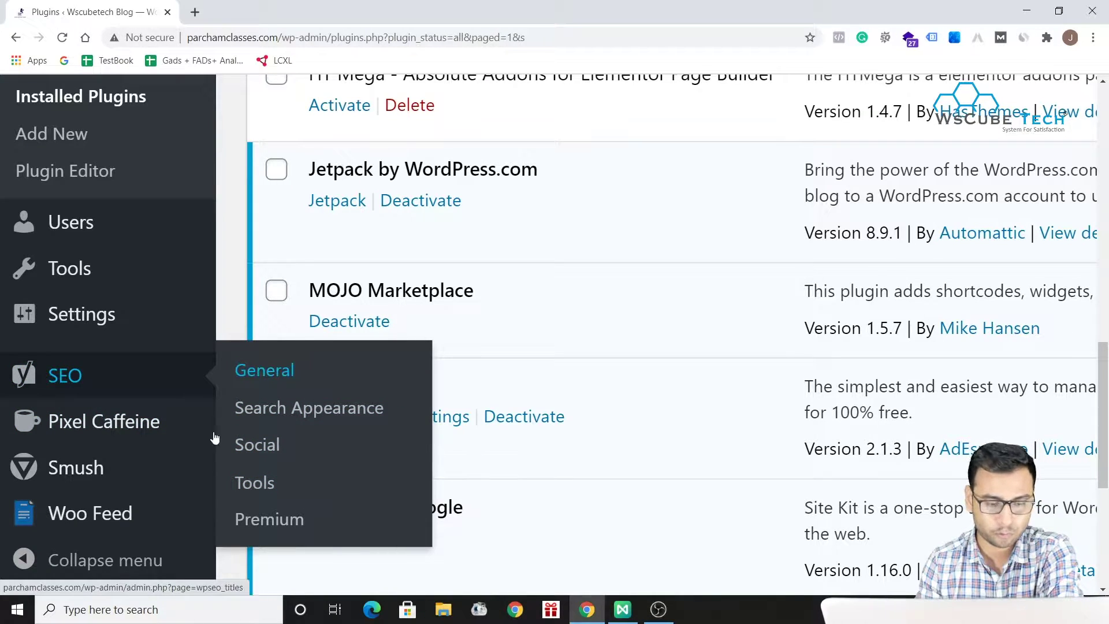
middle_click(280, 376)
middle_click(283, 411)
middle_click(270, 451)
middle_click(262, 482)
middle_click(271, 520)
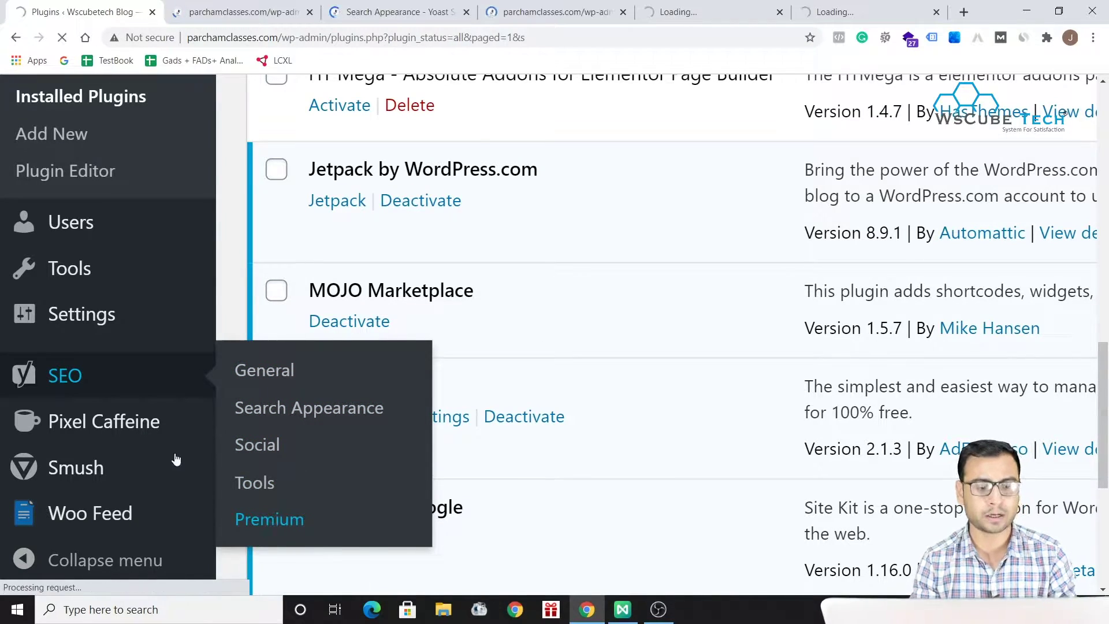
mouse_move(26, 437)
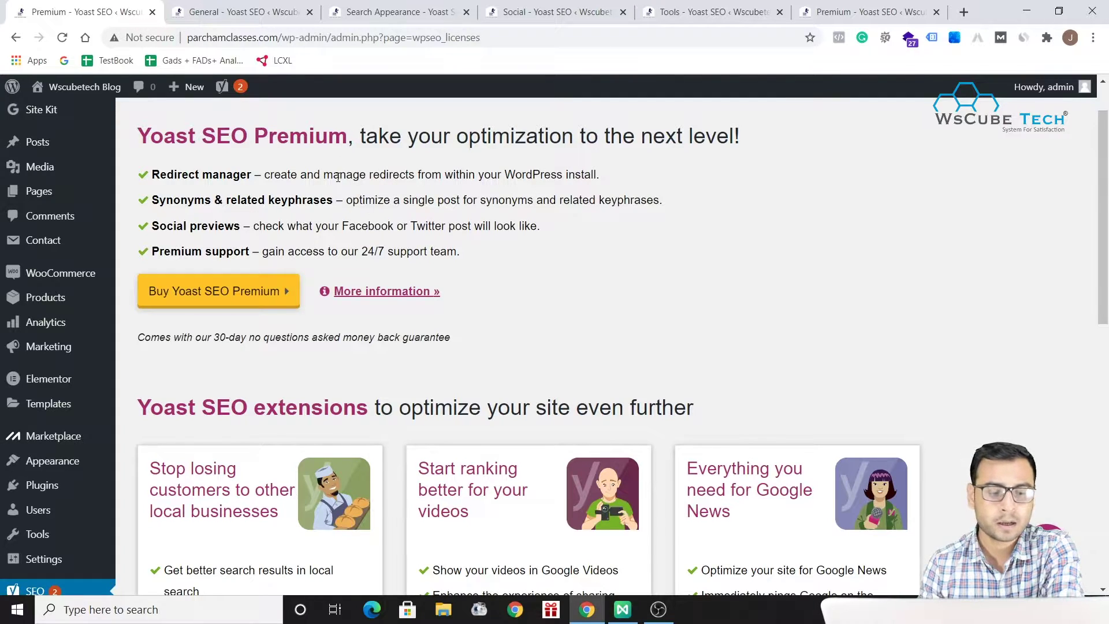
- On Yoast SEO's General settings page, review the Features switches
left_click(231, 11)
scroll(291, 412, "down", 3)
scroll(291, 411, "up", 3)
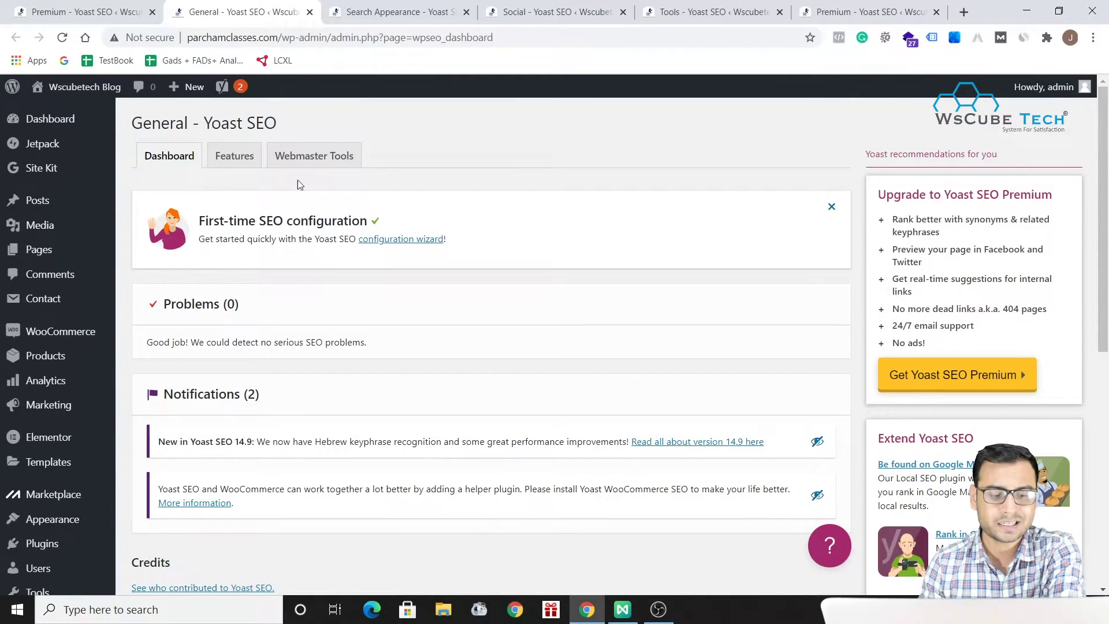
scroll(331, 302, "down", 2)
scroll(317, 367, "down", 1)
scroll(322, 364, "up", 3)
left_click(234, 156)
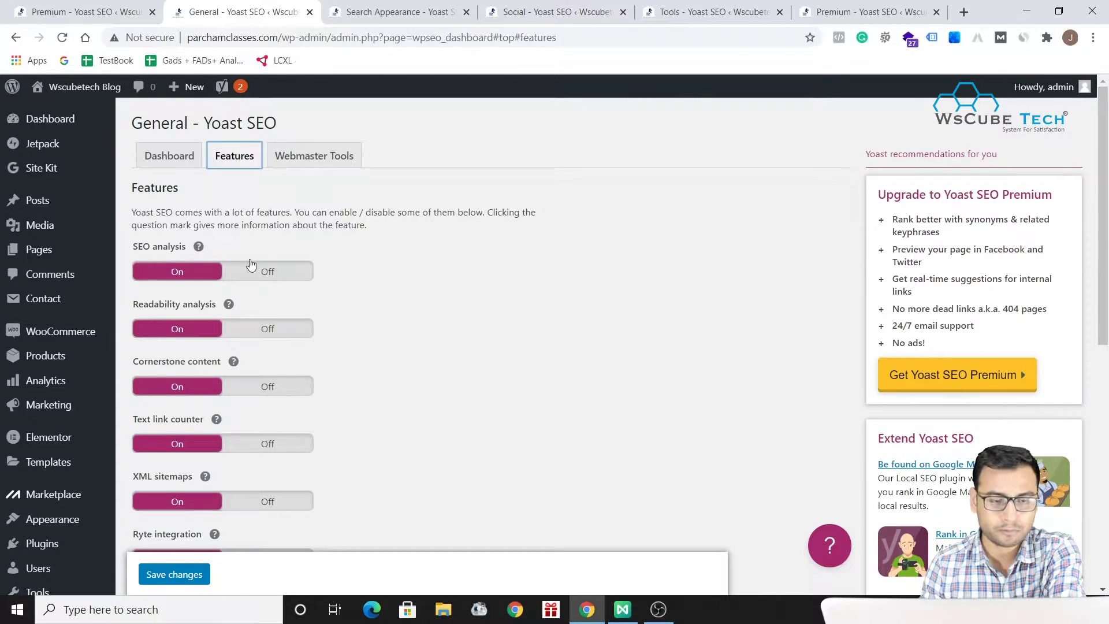
scroll(254, 323, "down", 2)
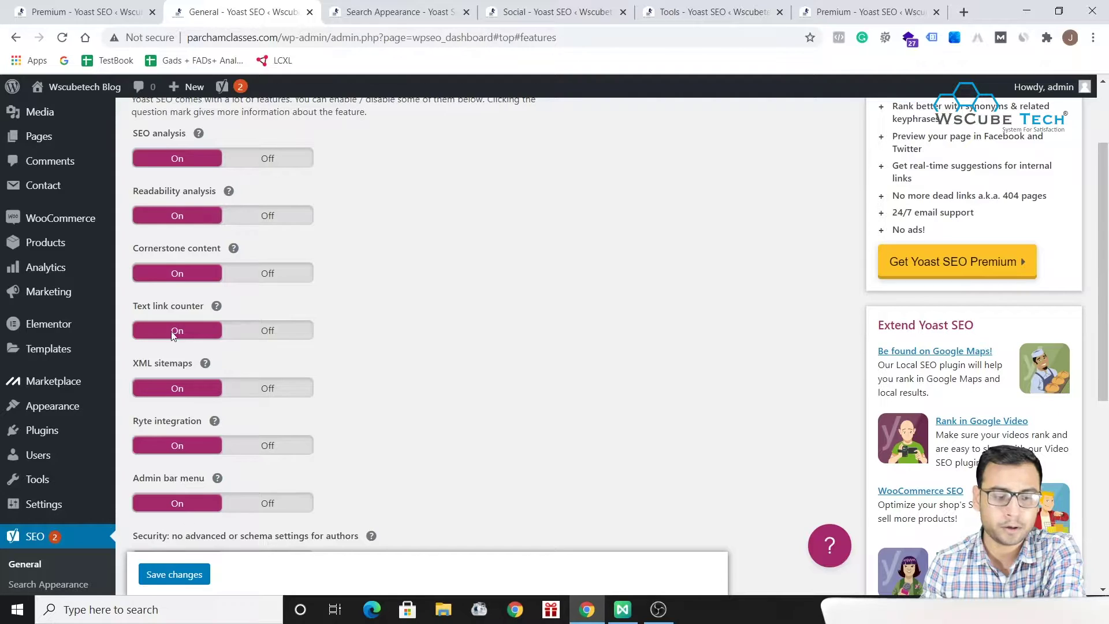
scroll(278, 188, "up", 2)
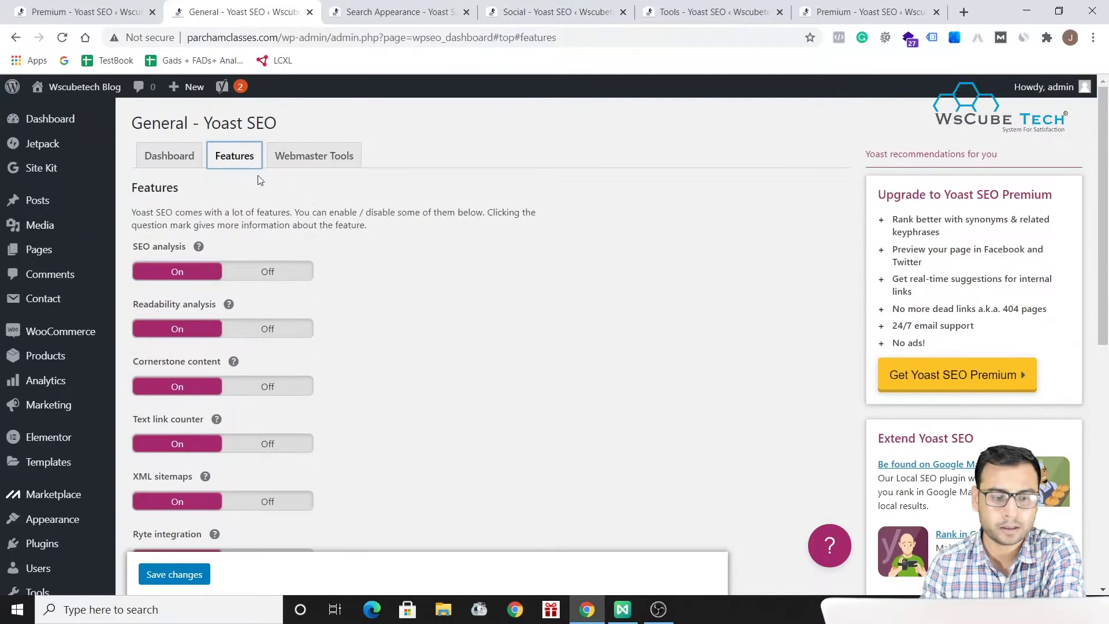
- Check the Webmaster Tools Google verification code field, then move to the Search Appearance page
left_click(294, 161)
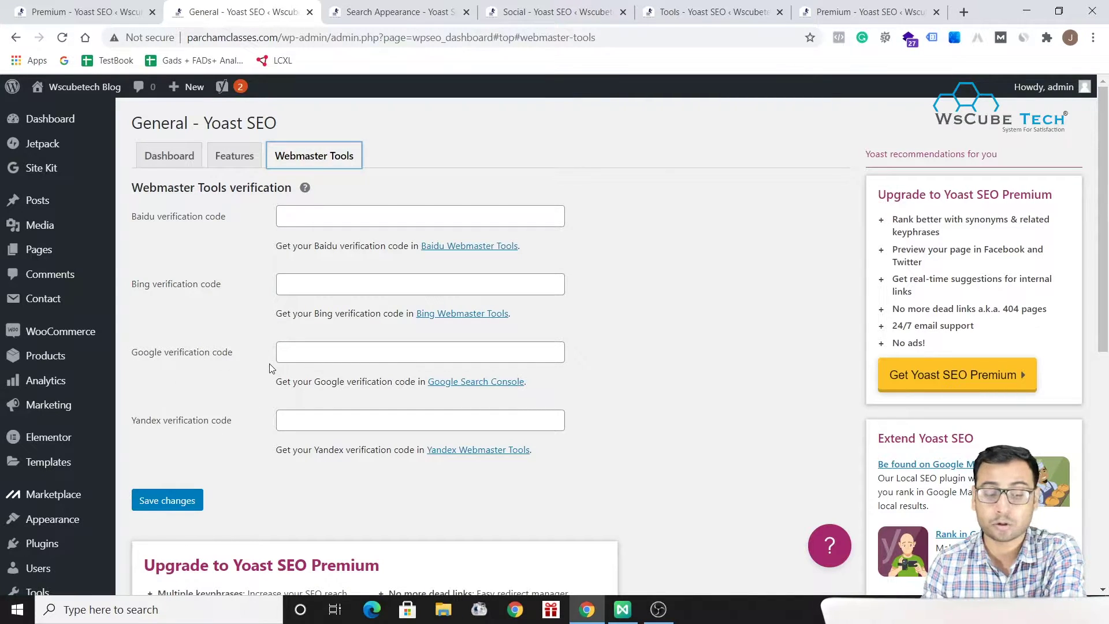
left_click(303, 354)
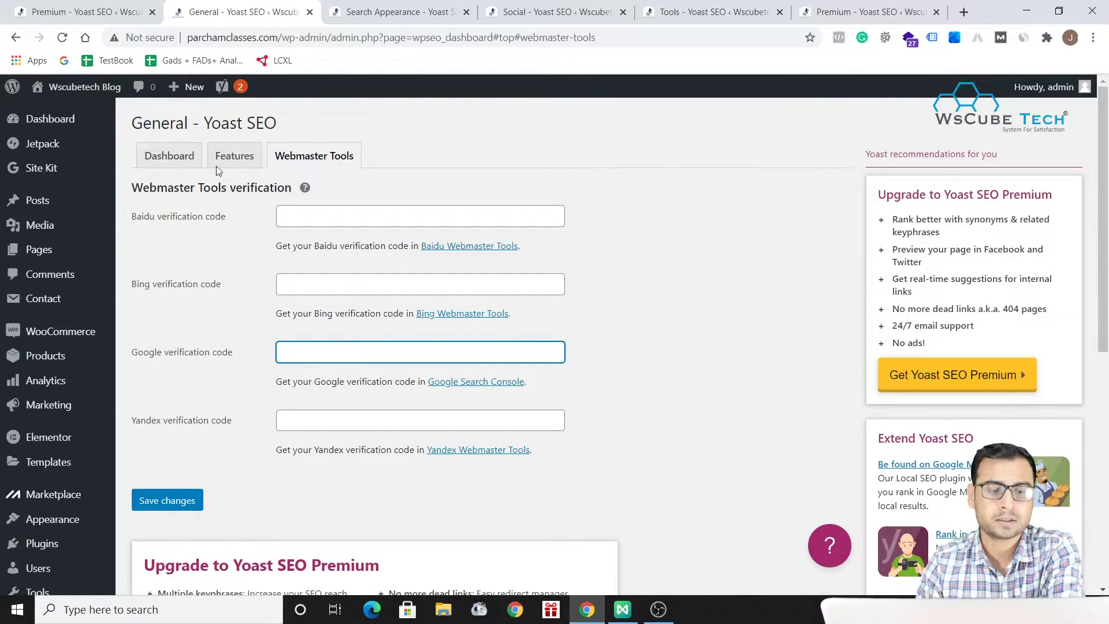
left_click(385, 7)
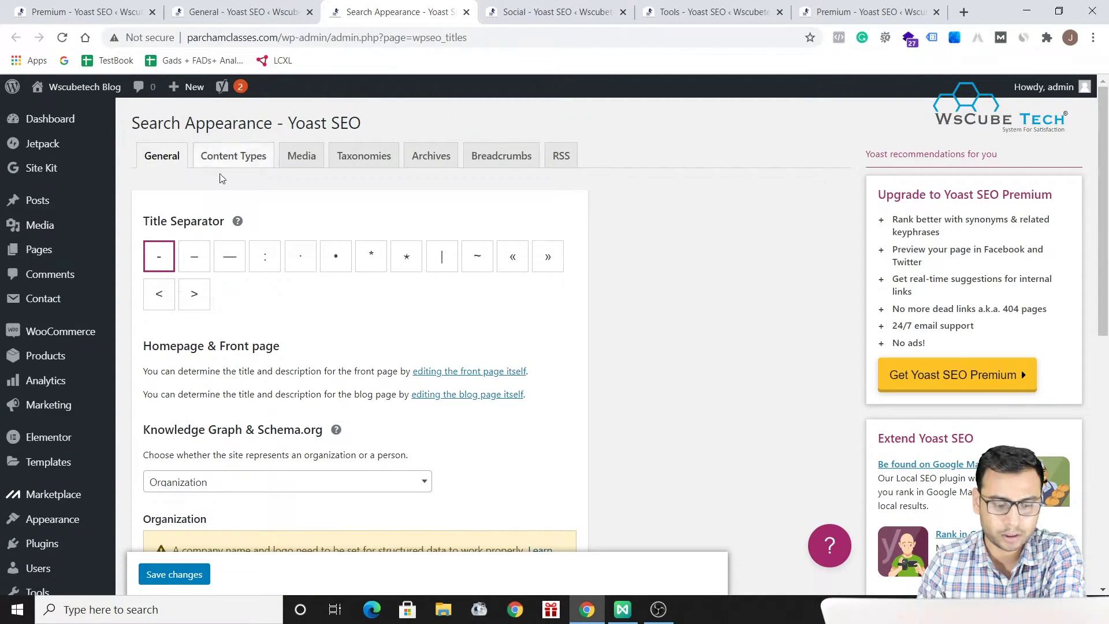
- Review the Content Types search settings in Search Appearance
scroll(220, 189, "down", 2)
scroll(225, 185, "up", 2)
left_click(228, 160)
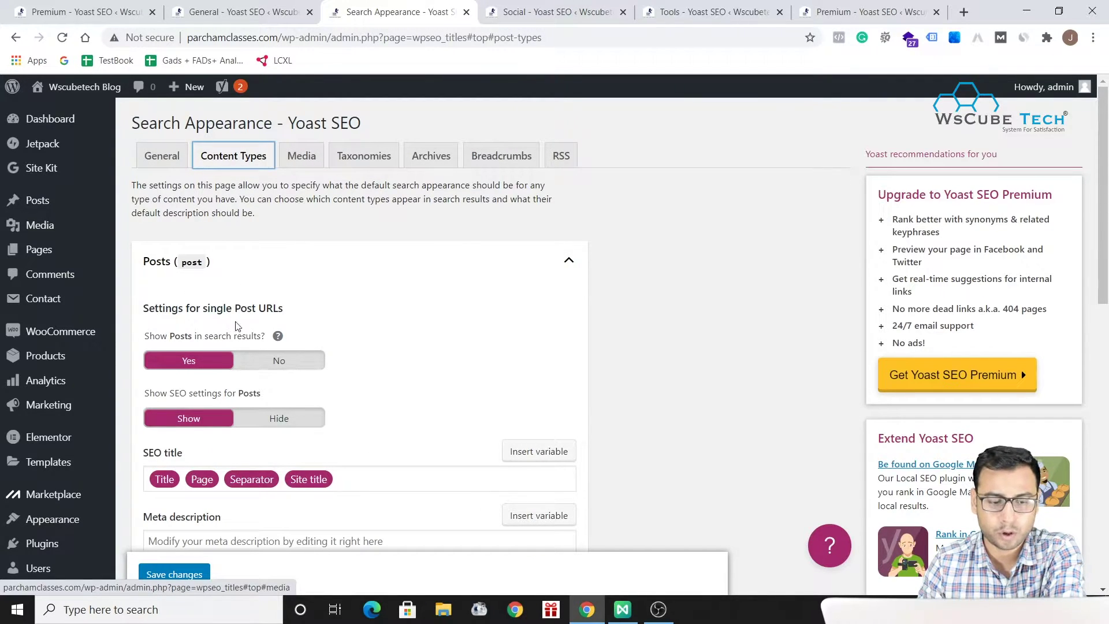
key("super+Tab")
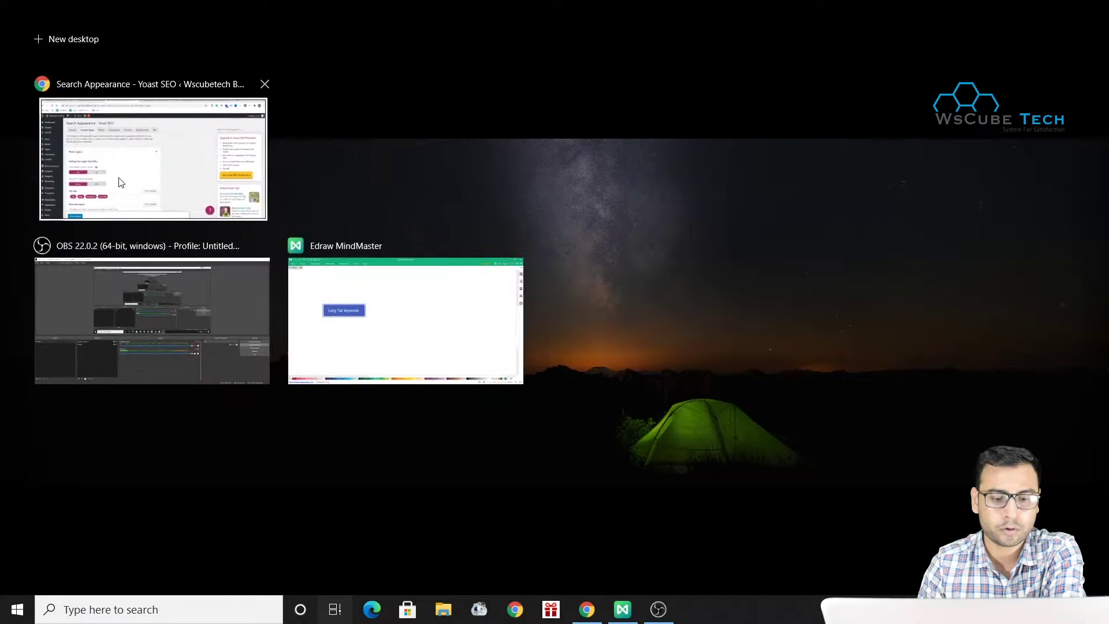
left_click(121, 182)
scroll(220, 361, "down", 2)
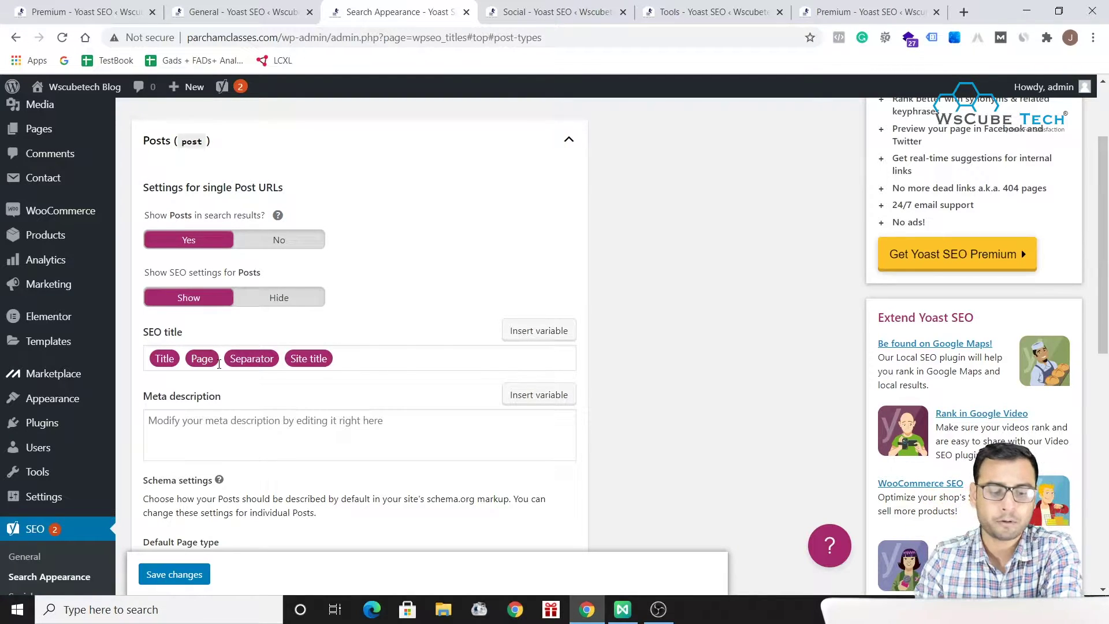
scroll(297, 367, "down", 2)
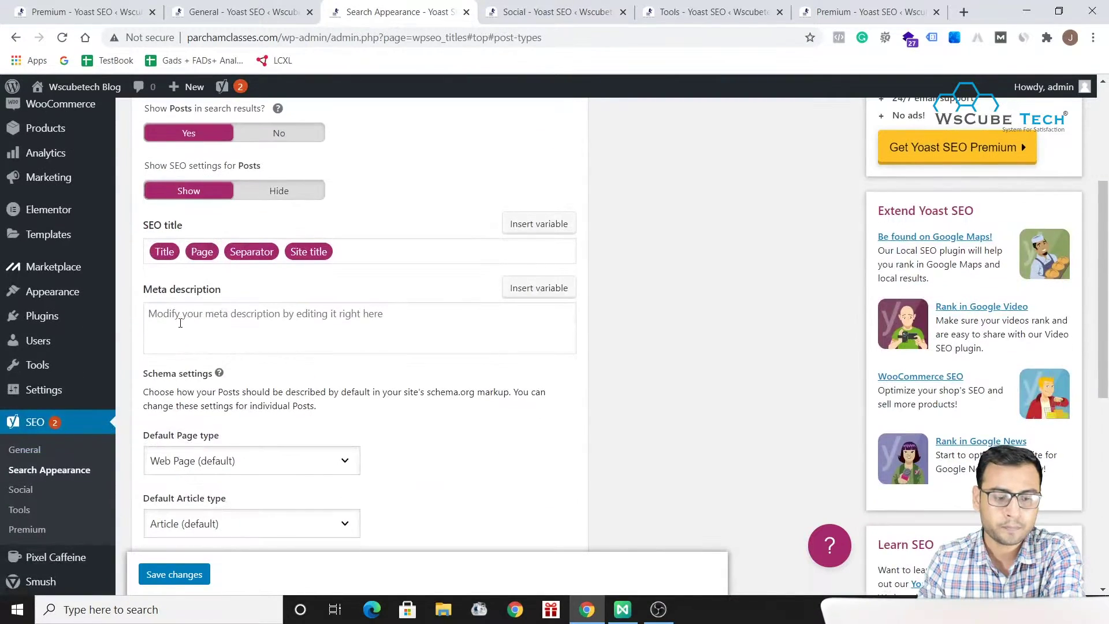
scroll(304, 389, "down", 3)
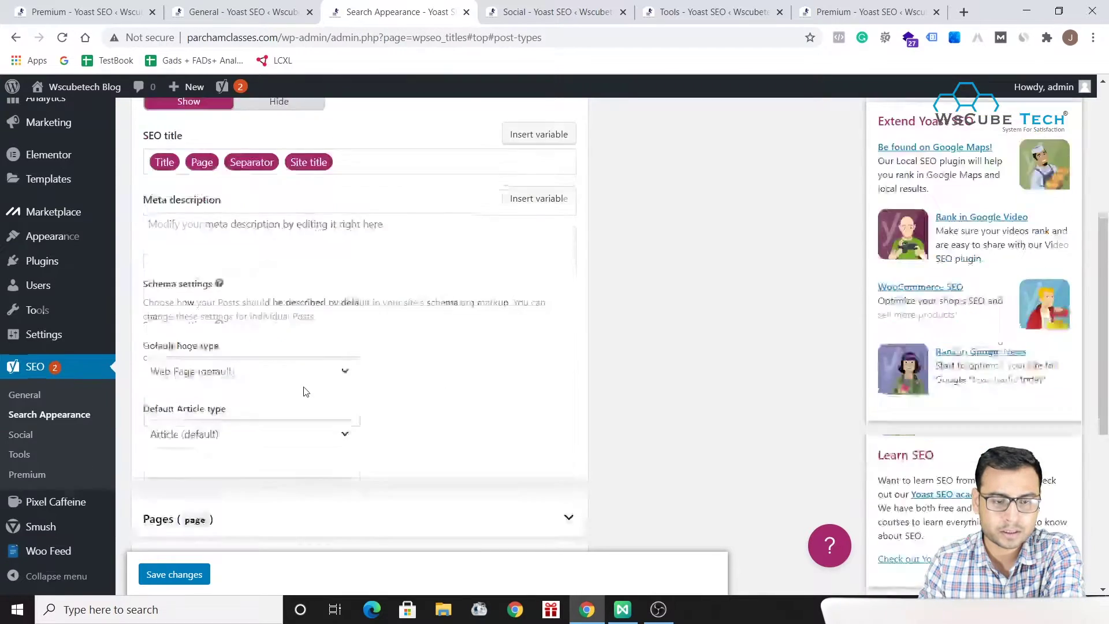
scroll(305, 391, "up", 7)
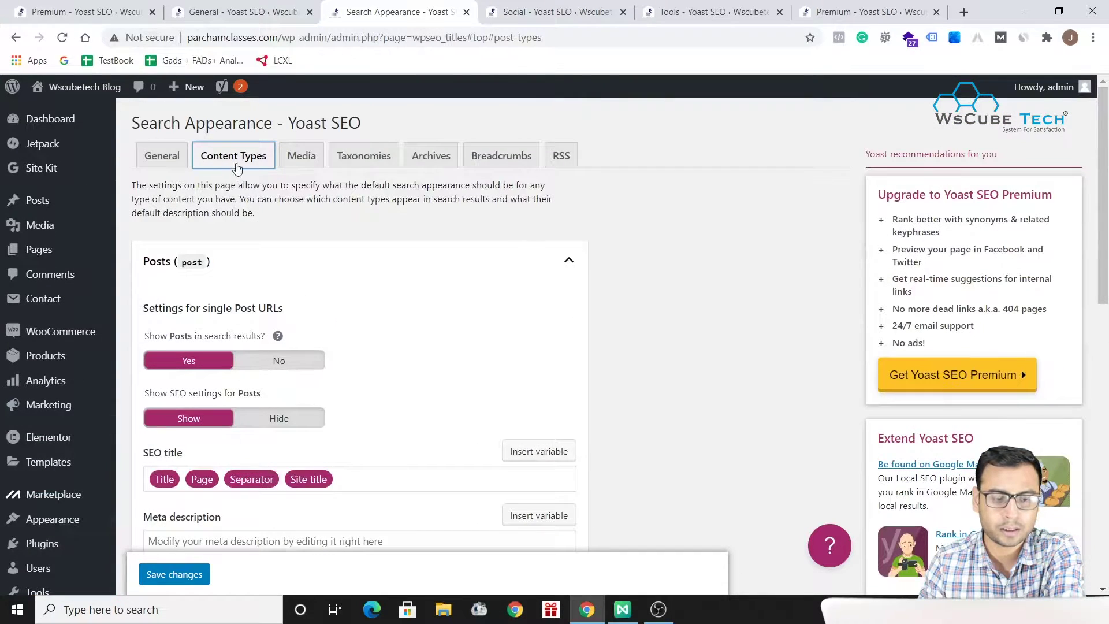
- Look through the Media, Taxonomies, Archives, Breadcrumbs and RSS tabs, then move to the Social page
left_click(299, 156)
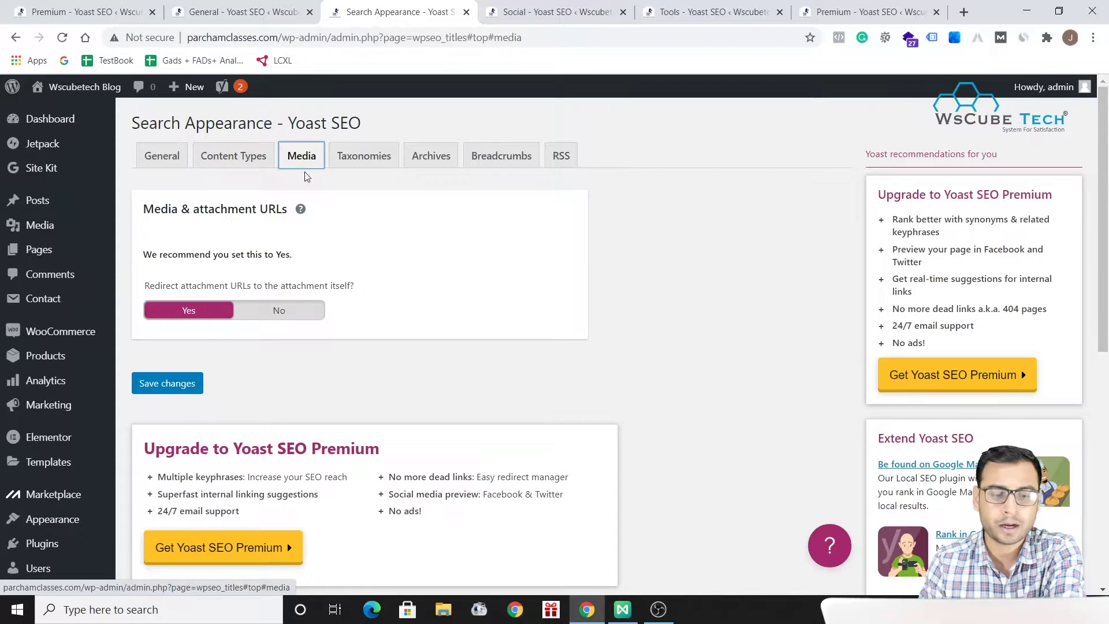
left_click(379, 157)
left_click(432, 159)
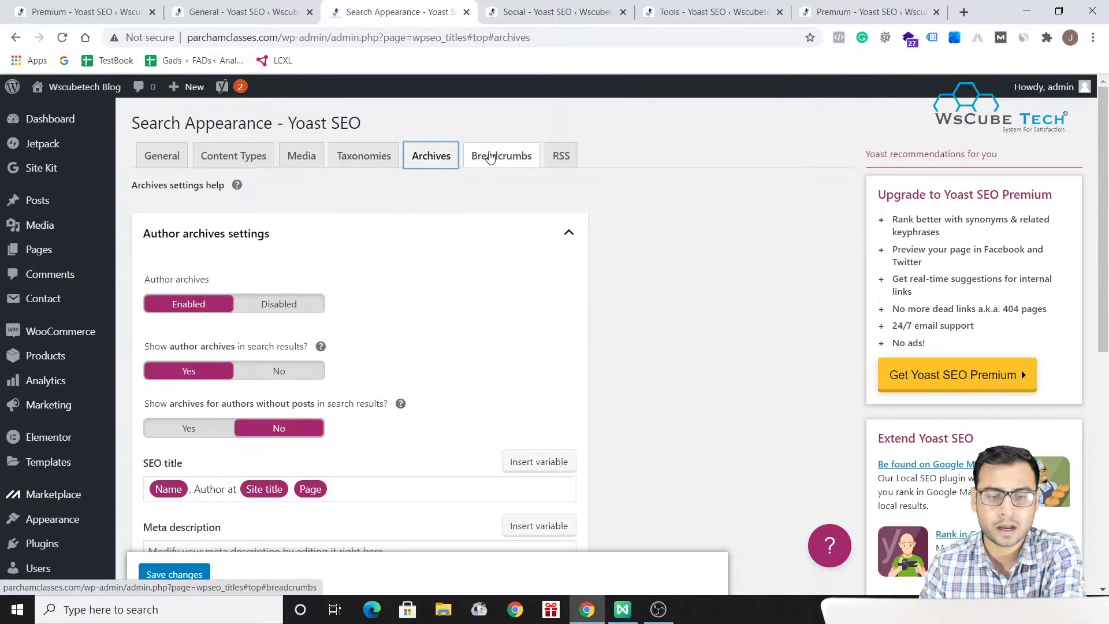
left_click(491, 156)
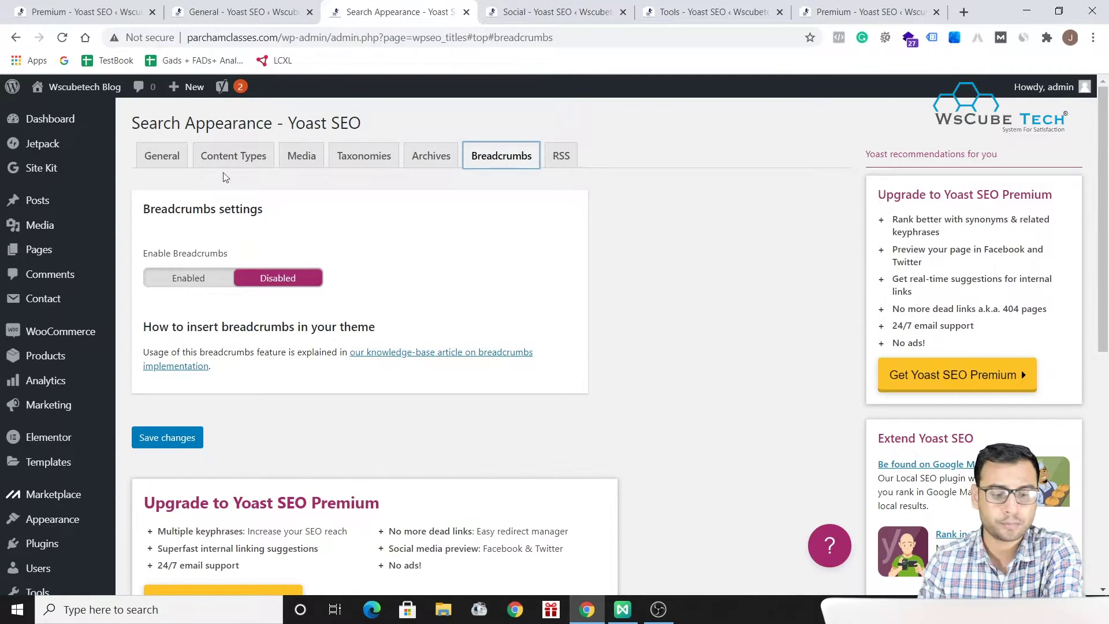
left_click(552, 152)
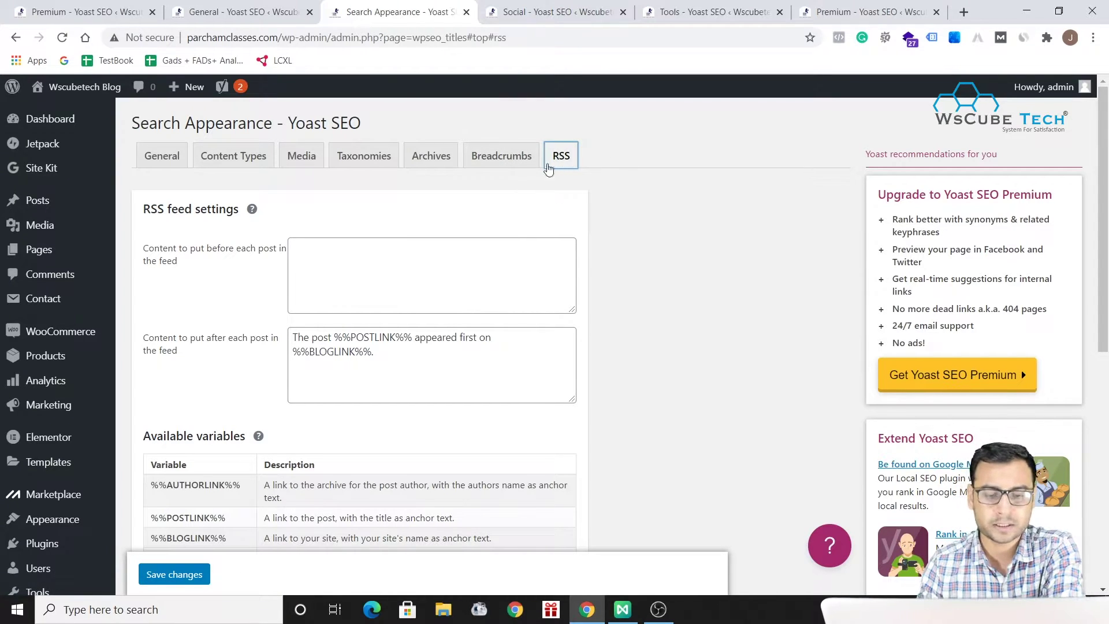
left_click(498, 156)
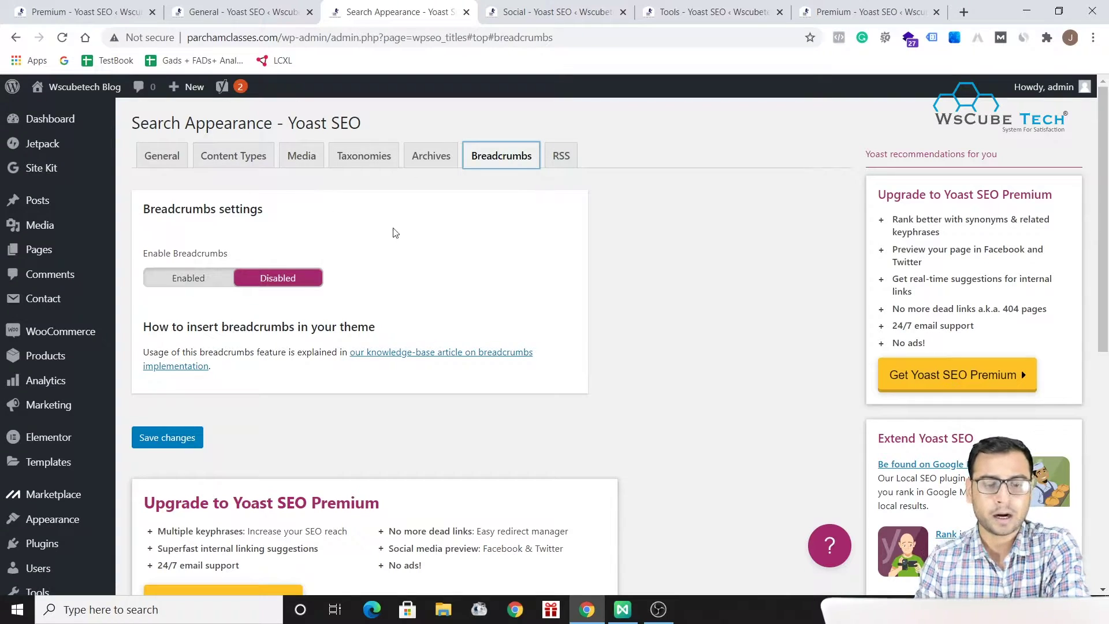
left_click(543, 11)
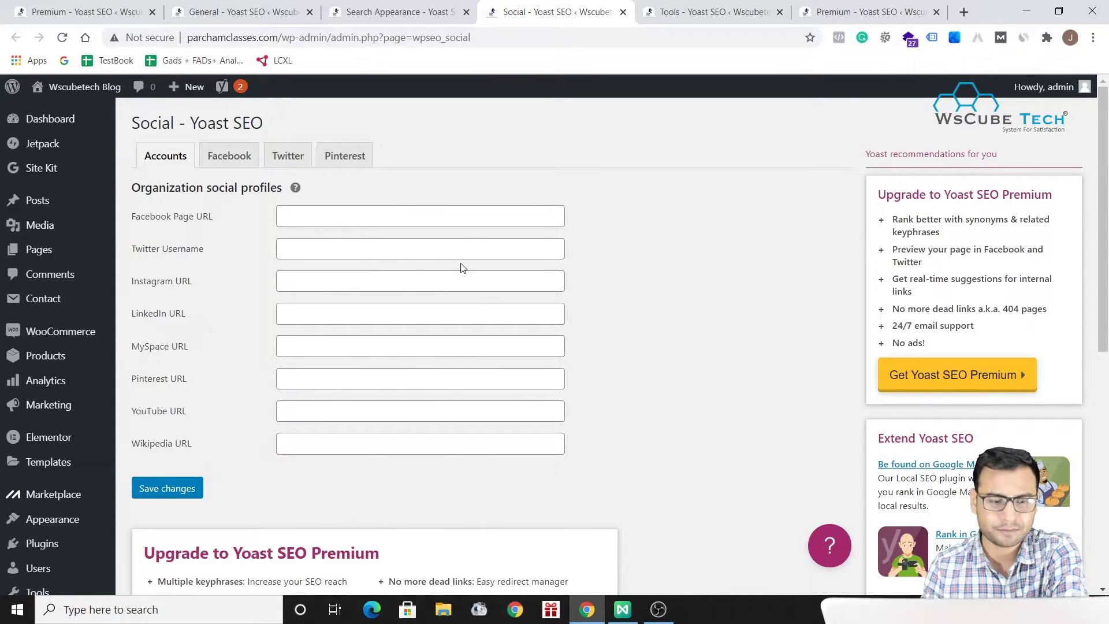
- Review the Facebook, Twitter and Pinterest social settings, then check the Tools and Extensions pages
left_click(229, 162)
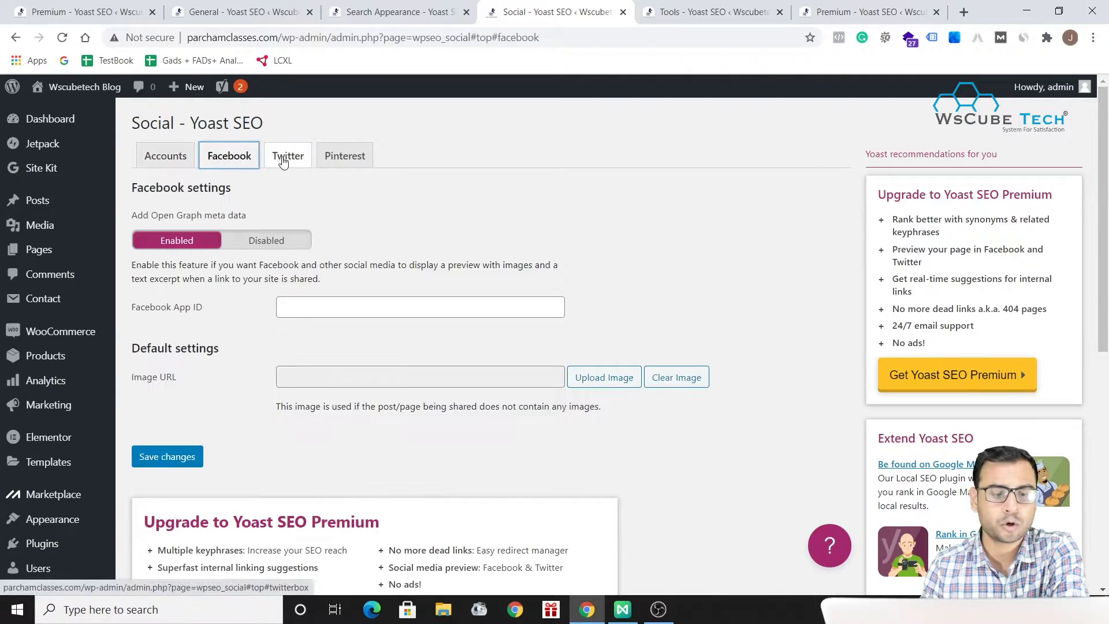
left_click(288, 157)
left_click(343, 157)
scroll(385, 346, "down", 3)
scroll(402, 255, "up", 4)
left_click(711, 12)
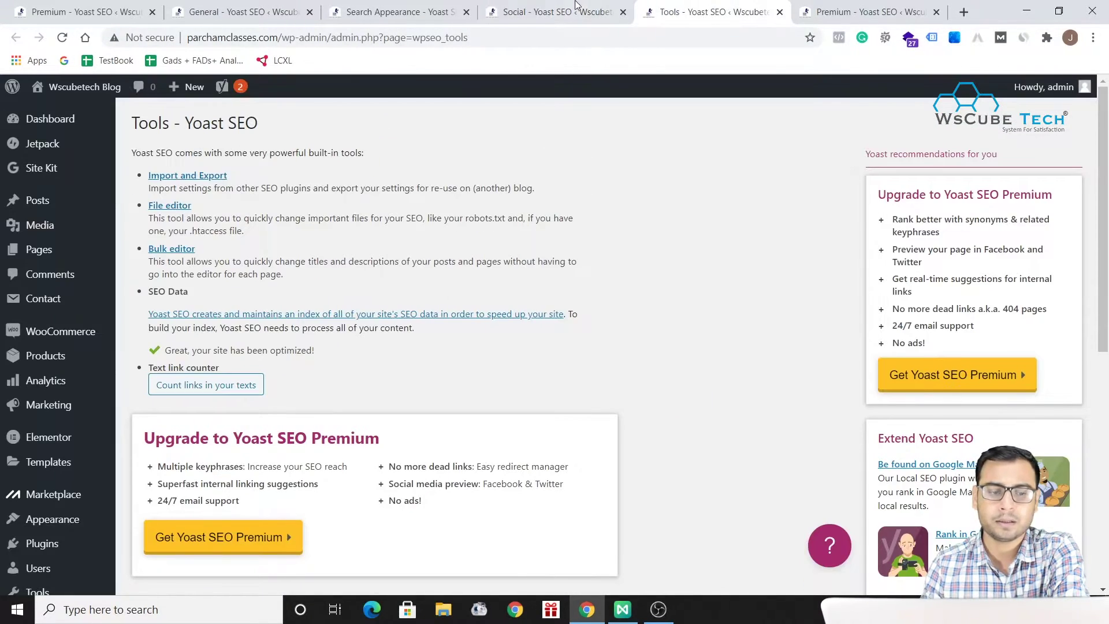
left_click(839, 7)
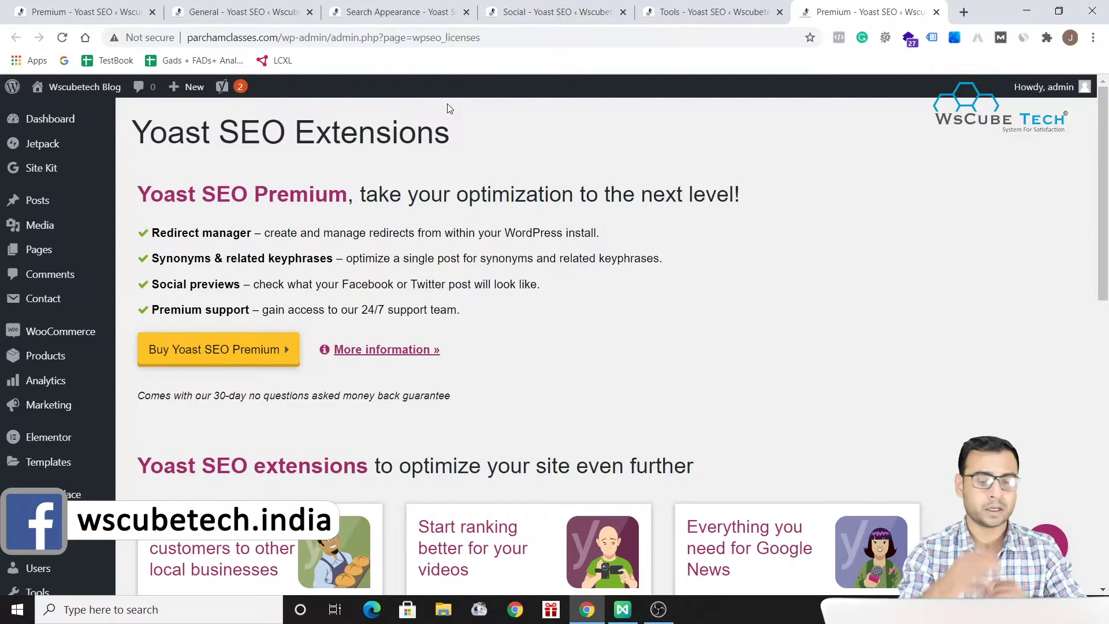
- Open the All Pages list from the Pages sidebar menu
mouse_move(36, 260)
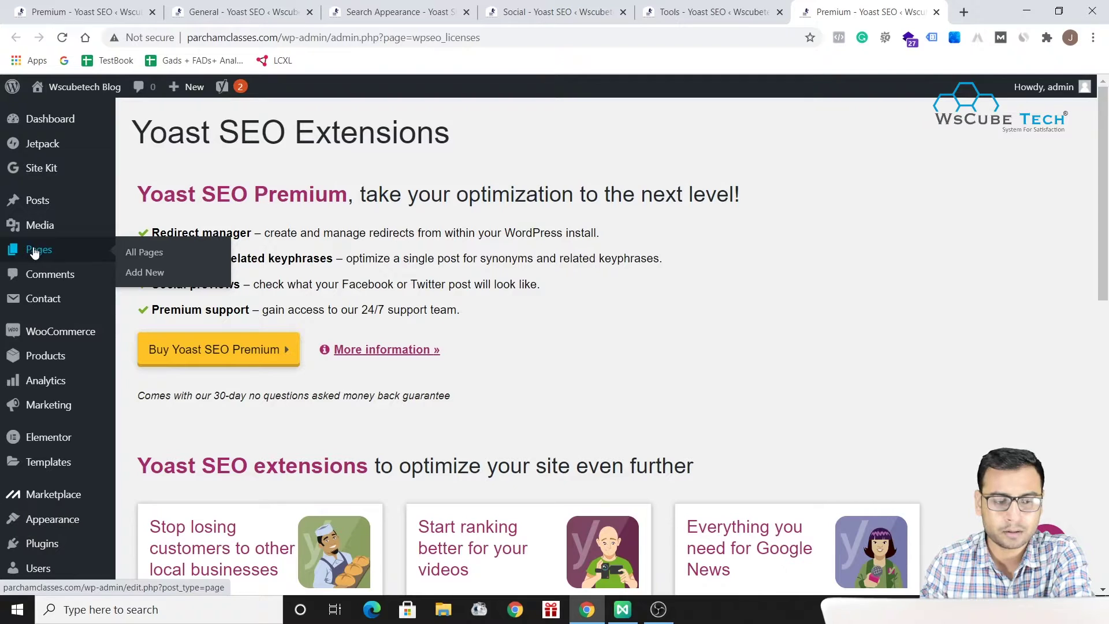
left_click(145, 255)
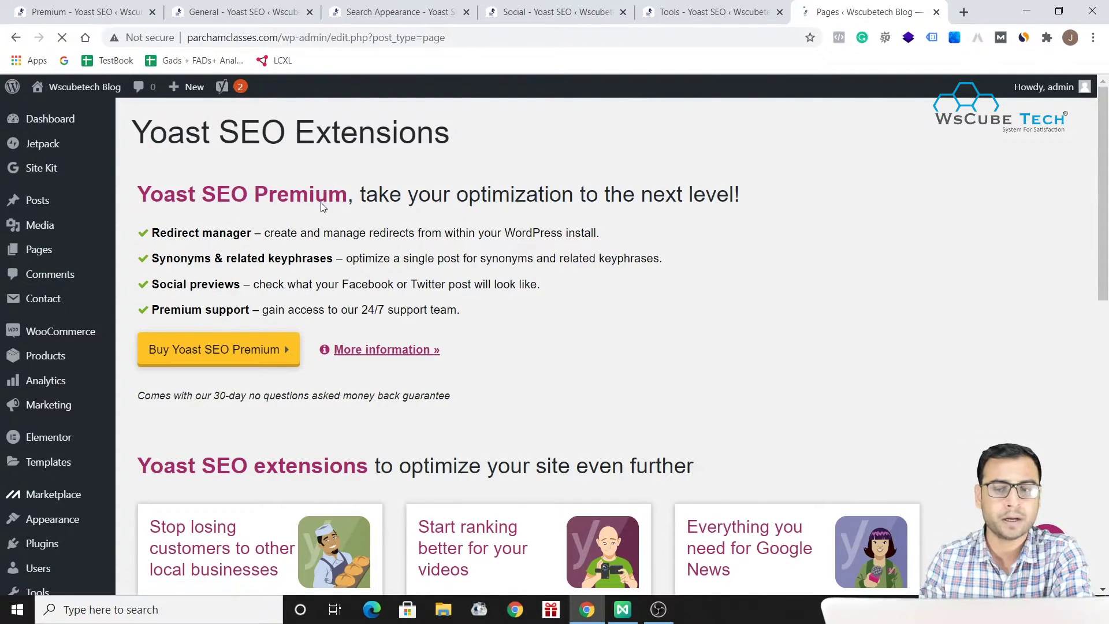
scroll(533, 416, "down", 2)
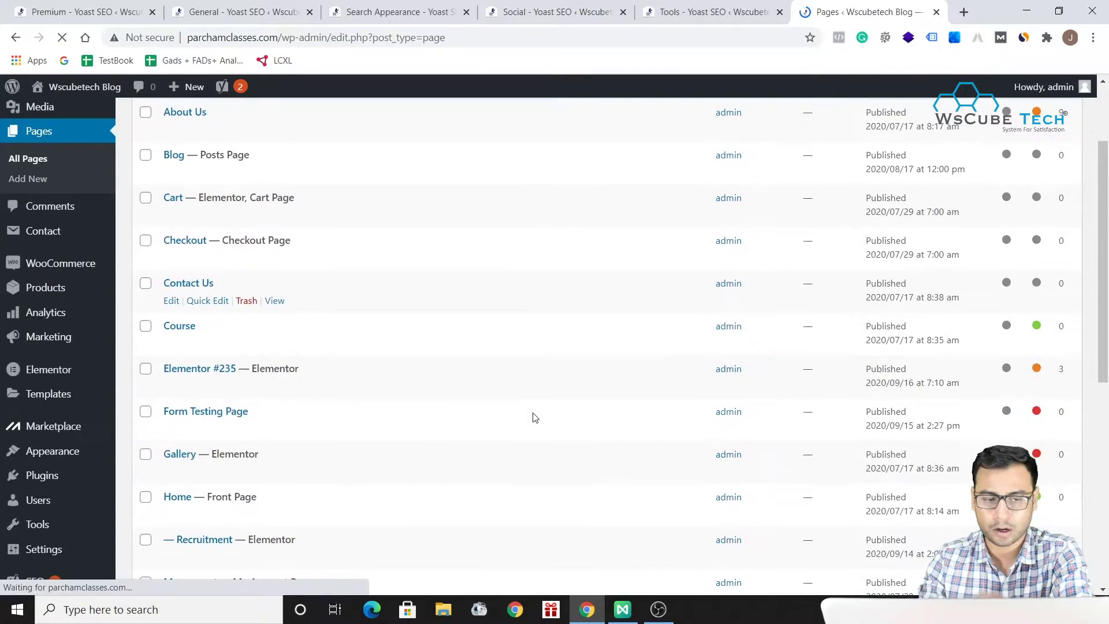
- Open Contact Us in the editor, scroll through it, and collapse the Yoast SEO box
left_click(195, 287)
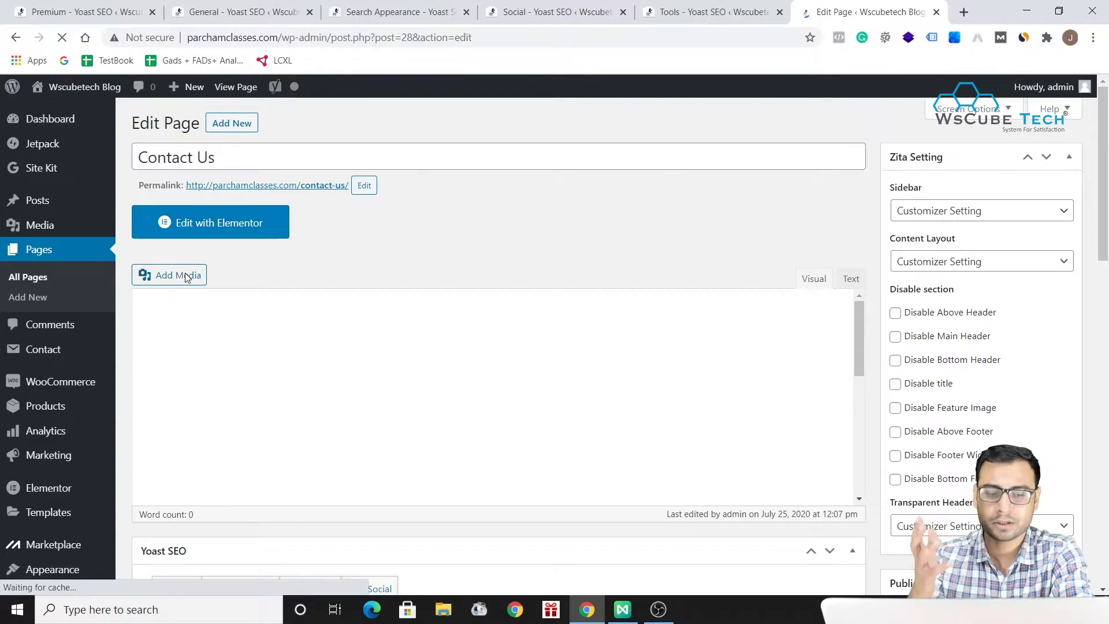
scroll(557, 325, "down", 3)
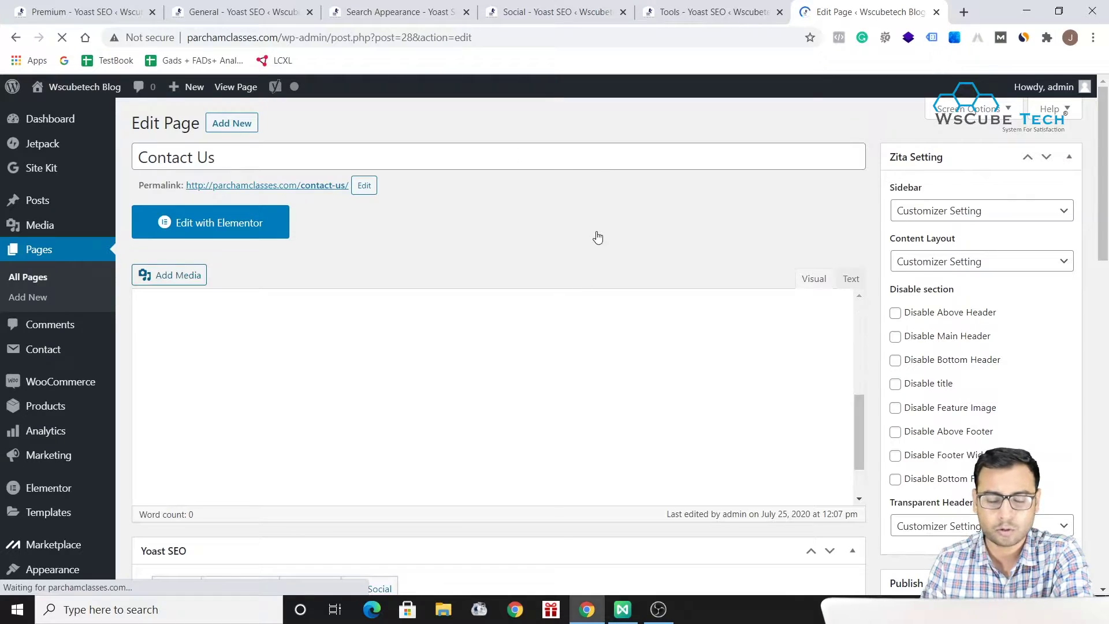
scroll(598, 237, "down", 4)
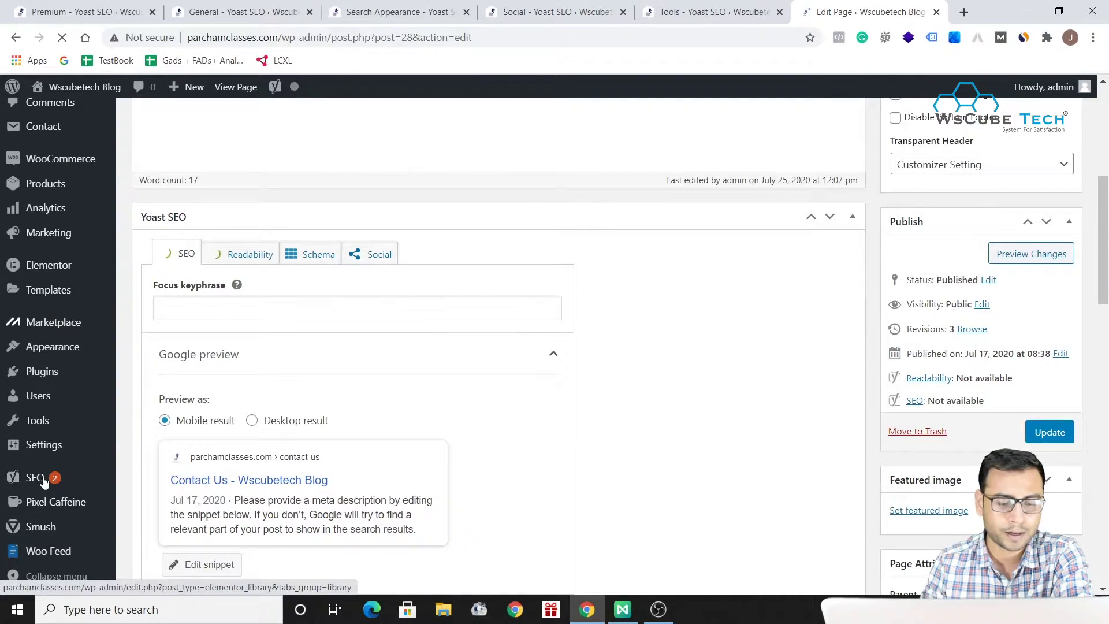
scroll(449, 380, "up", 5)
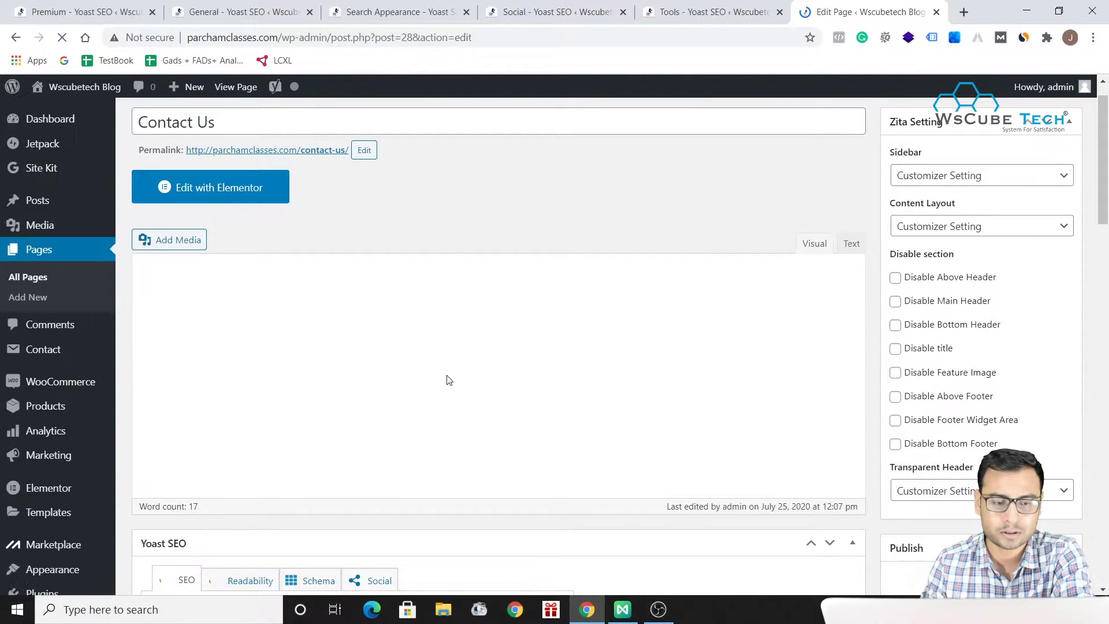
scroll(449, 379, "down", 15)
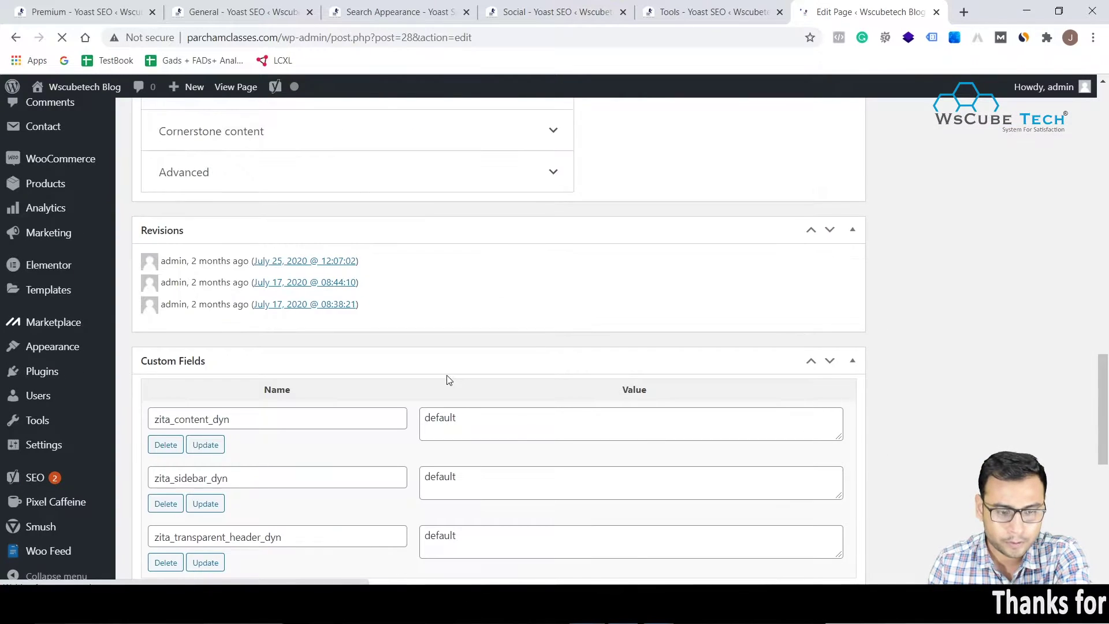
scroll(323, 370, "up", 2)
scroll(347, 422, "down", 8)
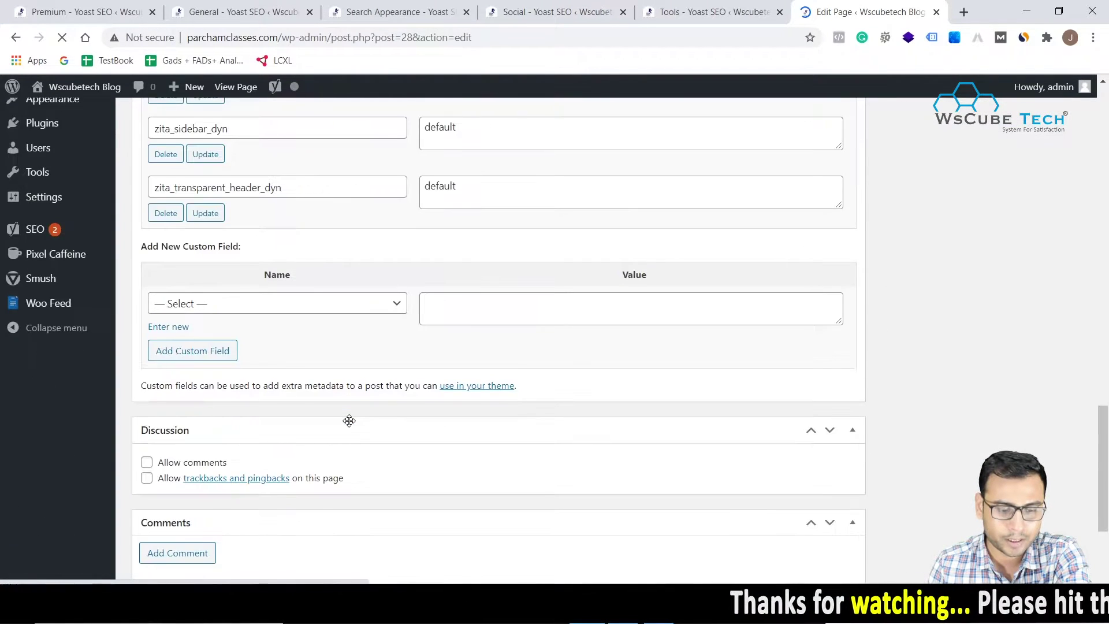
scroll(349, 420, "down", 3)
scroll(349, 425, "up", 6)
scroll(449, 247, "up", 2)
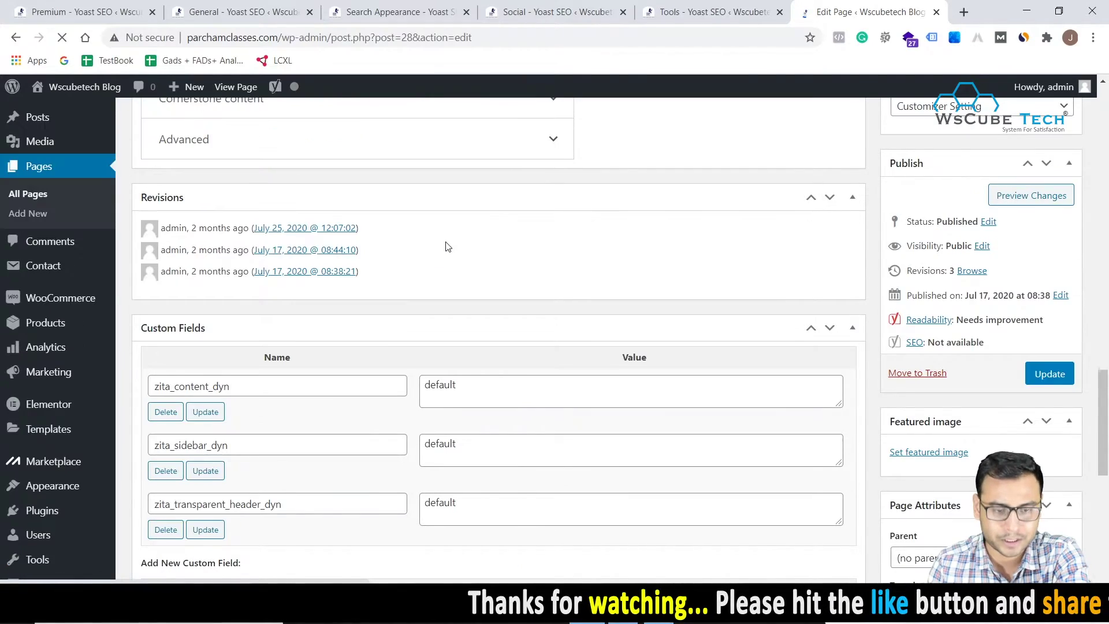
scroll(510, 247, "up", 9)
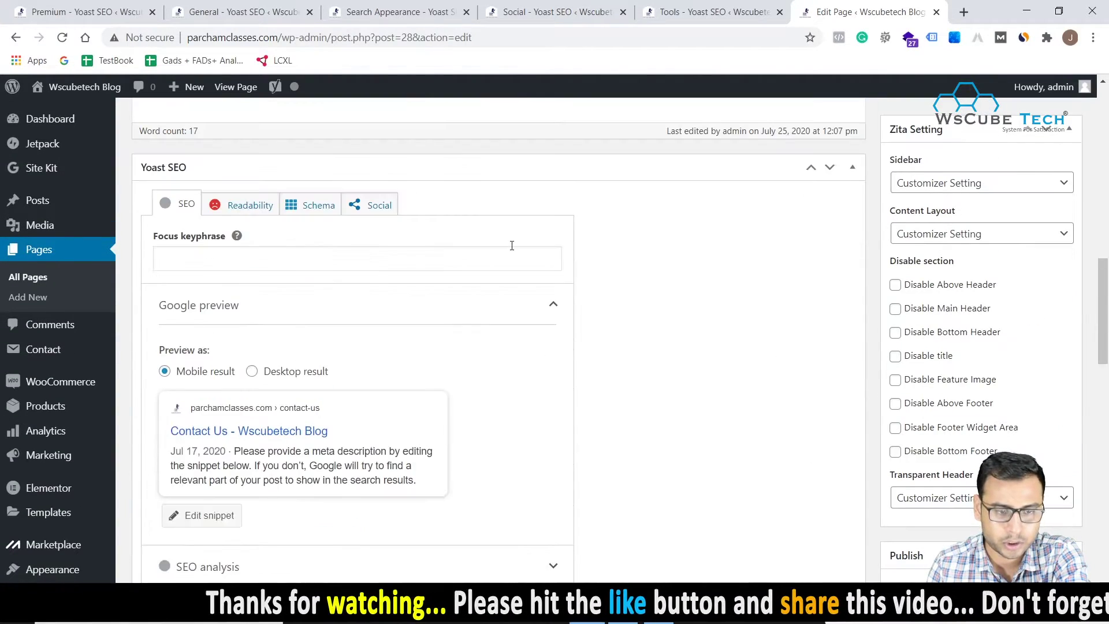
scroll(511, 246, "up", 2)
left_click(852, 258)
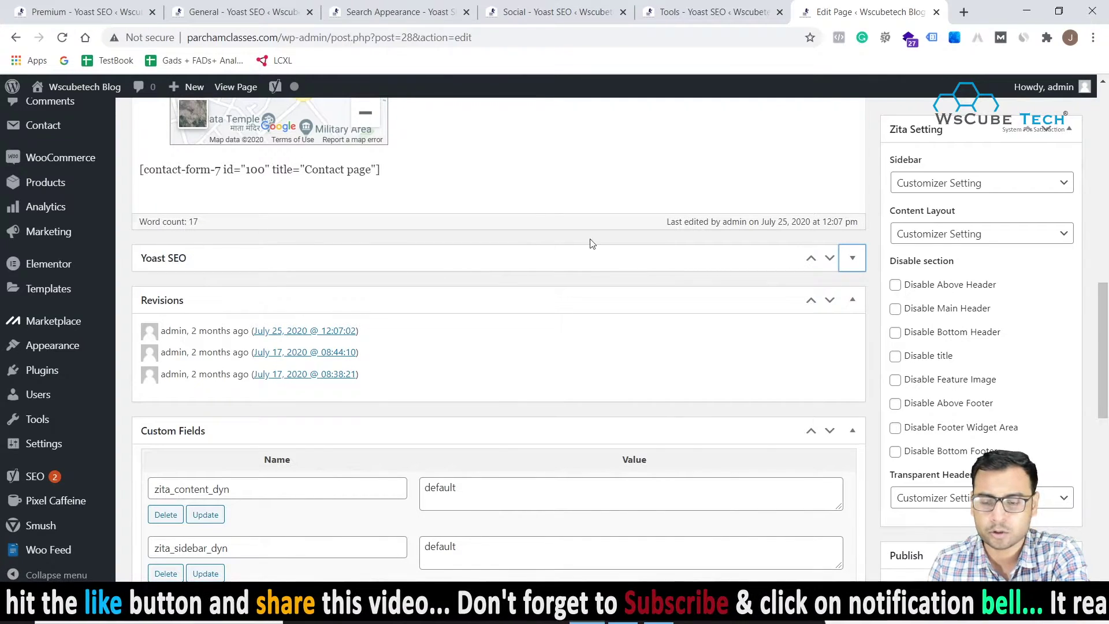
- Re-expand the Yoast SEO box and scroll past the focus keyphrase and Google preview
left_click(853, 257)
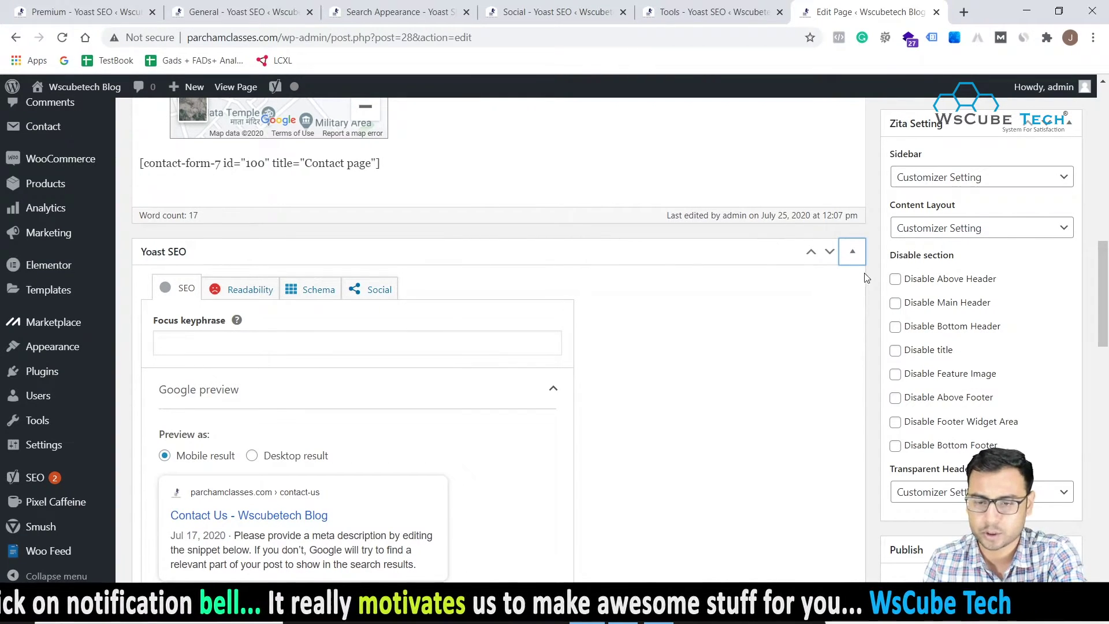
scroll(318, 263, "down", 1)
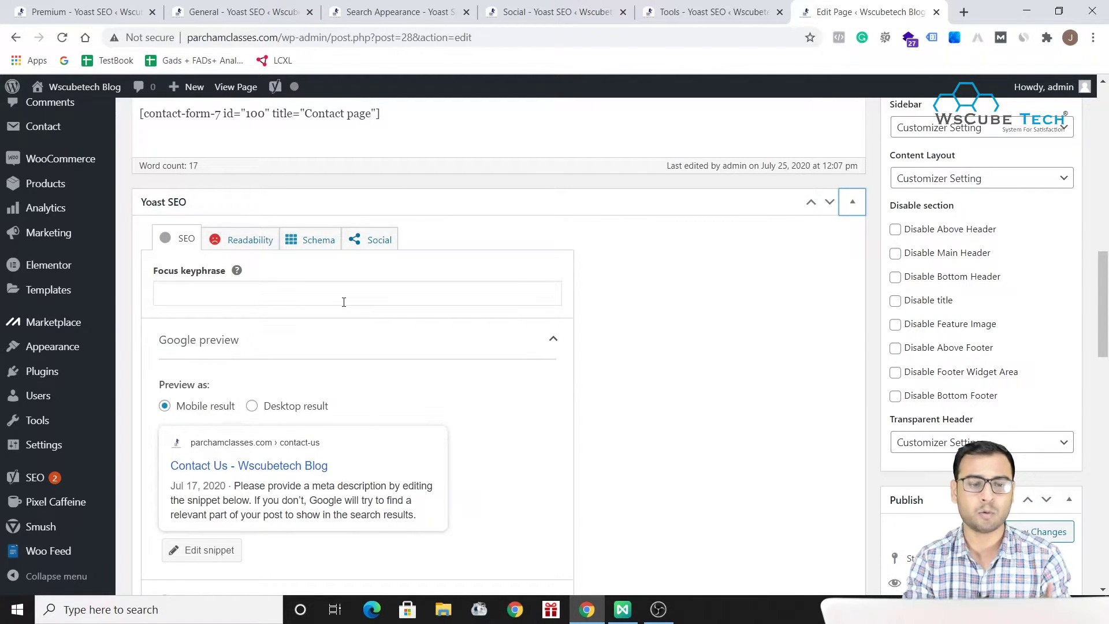
scroll(422, 254, "down", 2)
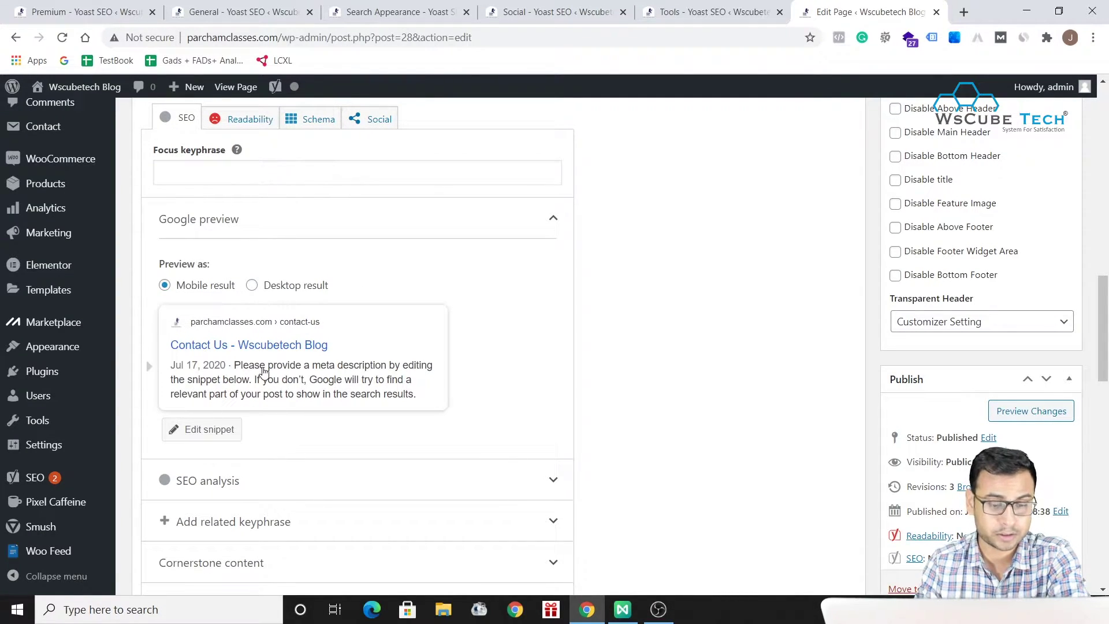
scroll(316, 329, "down", 3)
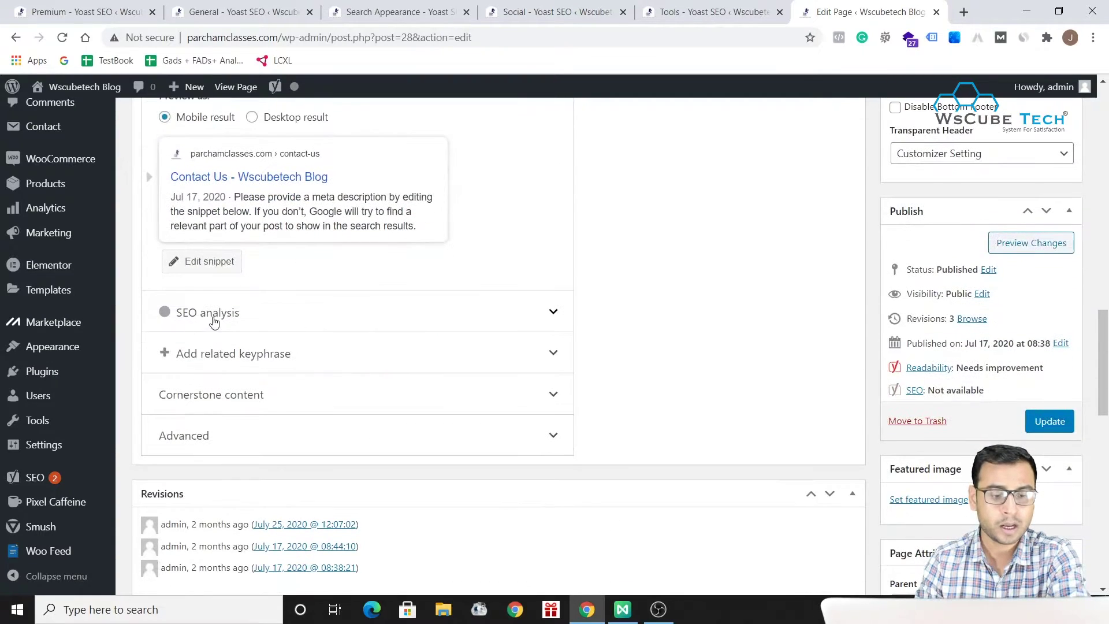
- Expand the SEO analysis, collapse Improvements (1), then collapse and re-expand Problems (6)
left_click(294, 301)
scroll(339, 368, "down", 2)
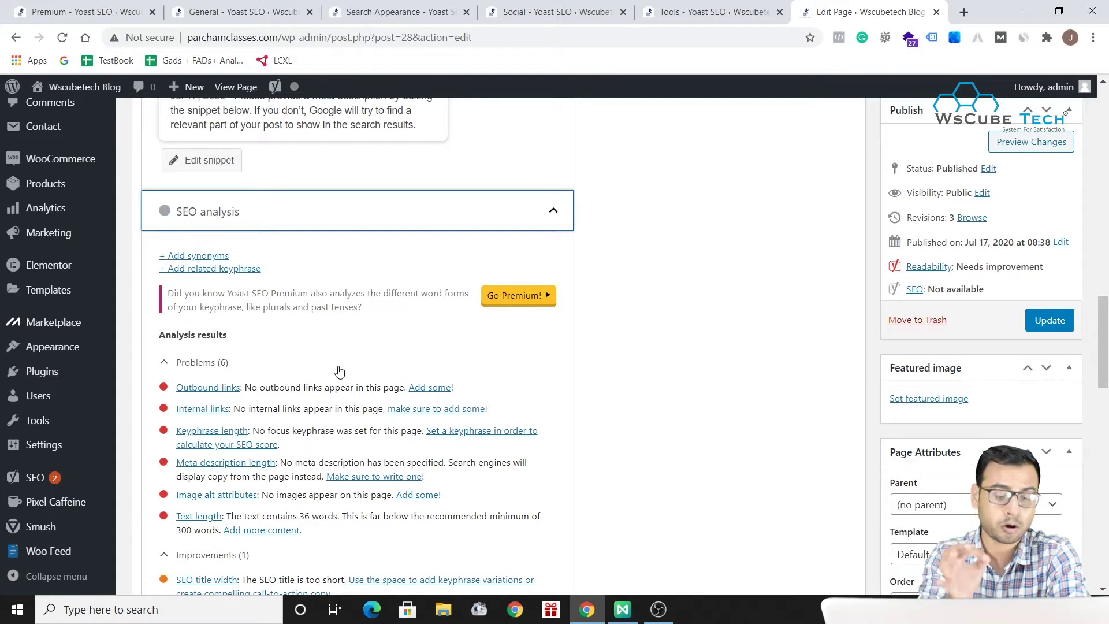
scroll(260, 370, "down", 1)
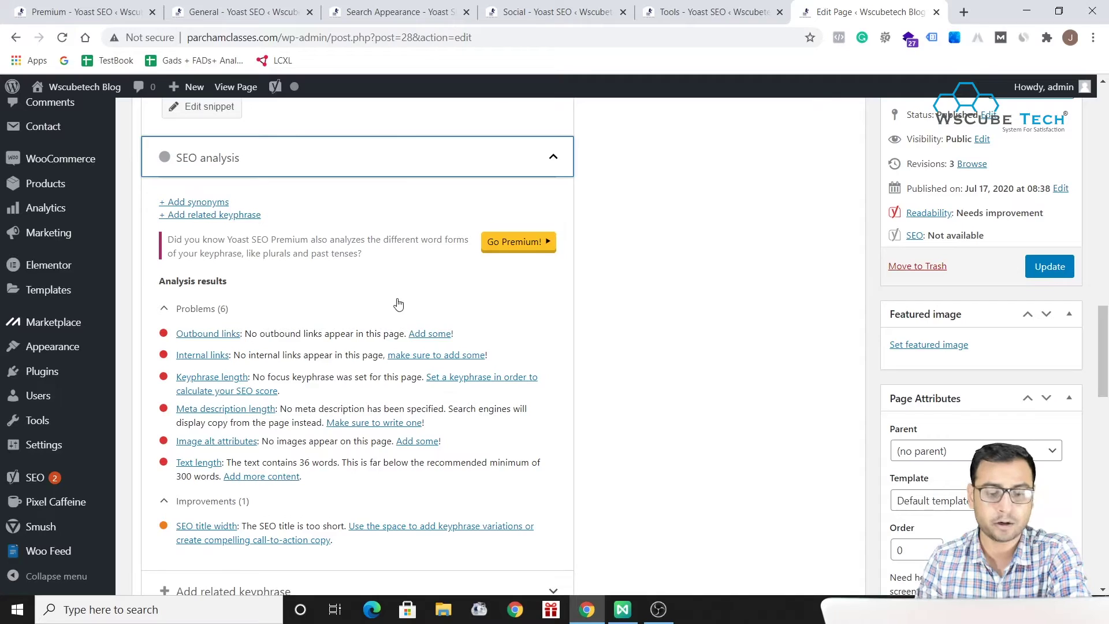
scroll(399, 299, "down", 1)
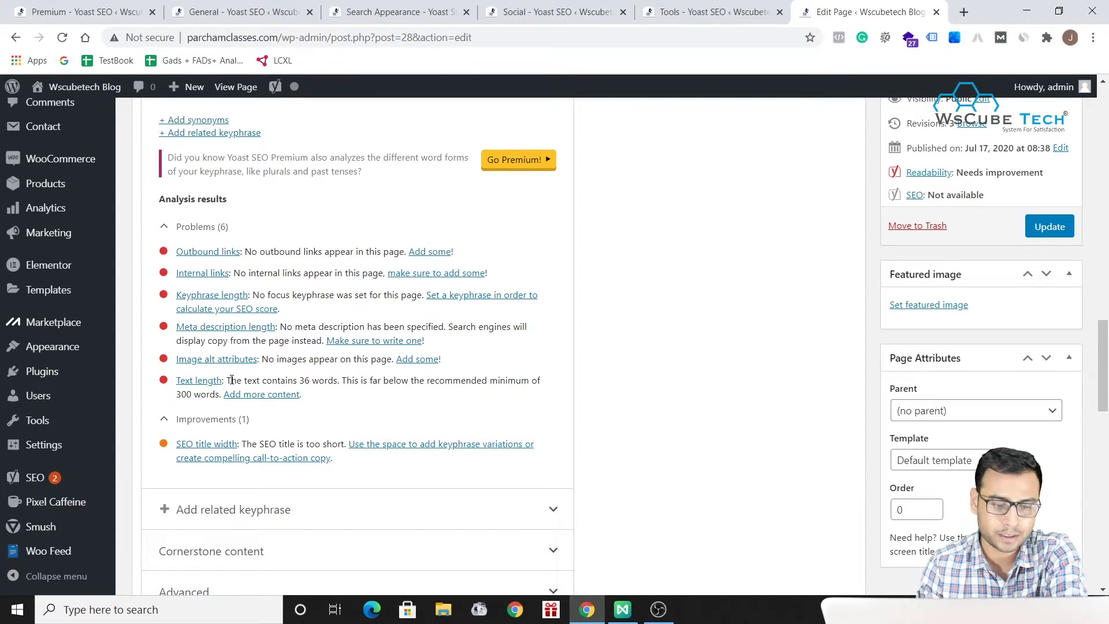
left_click(207, 419)
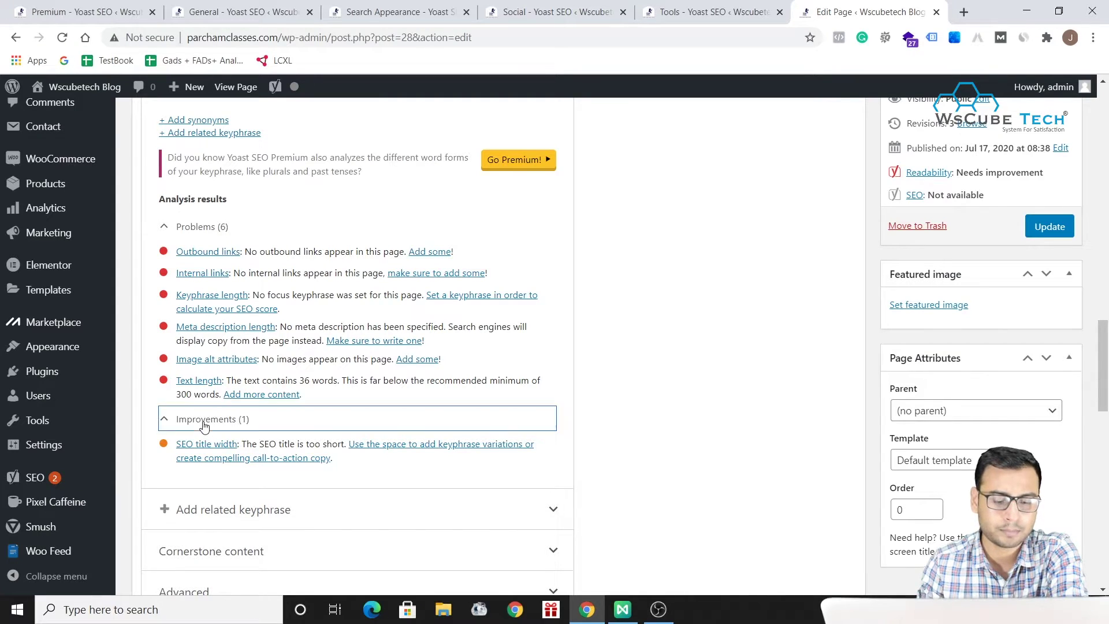
left_click(194, 226)
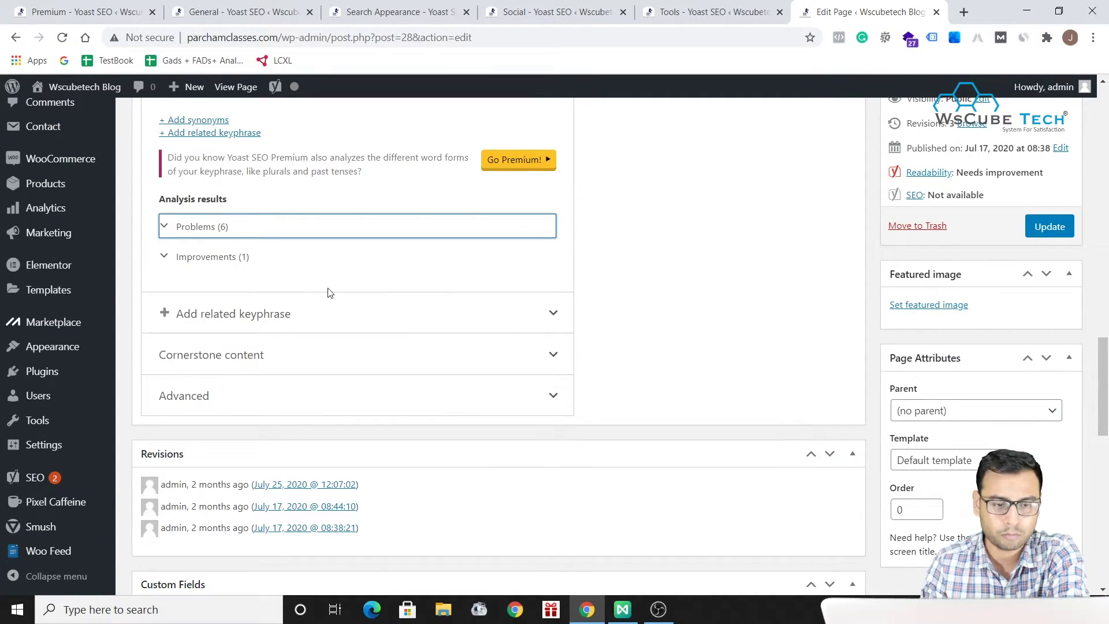
scroll(289, 289, "up", 1)
left_click(240, 278)
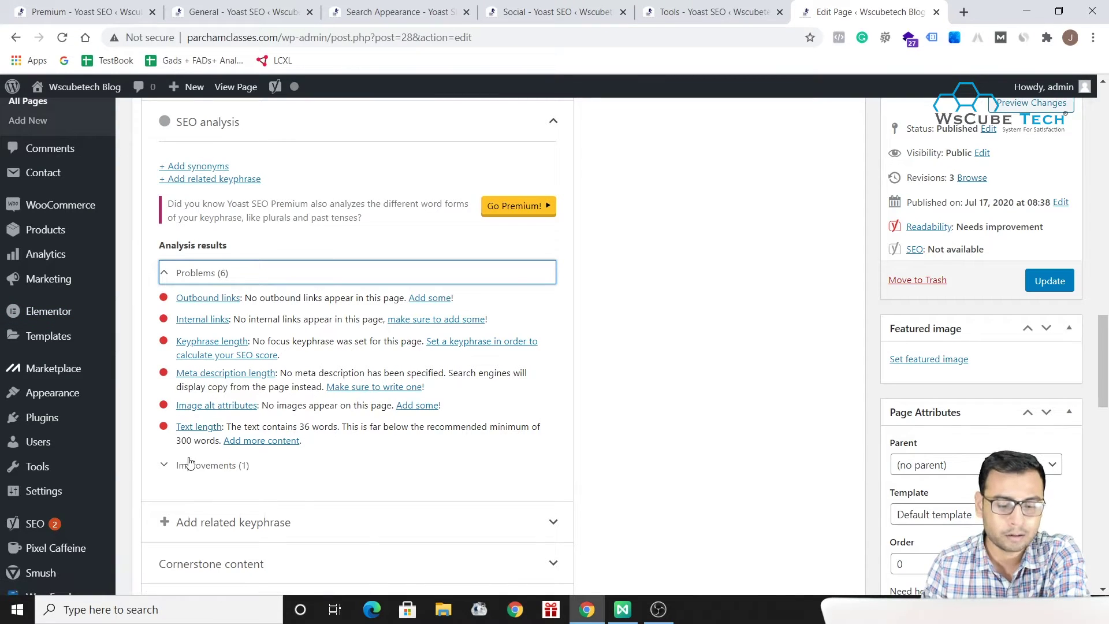
left_click(167, 272)
scroll(331, 272, "up", 2)
scroll(331, 271, "up", 1)
scroll(339, 399, "down", 2)
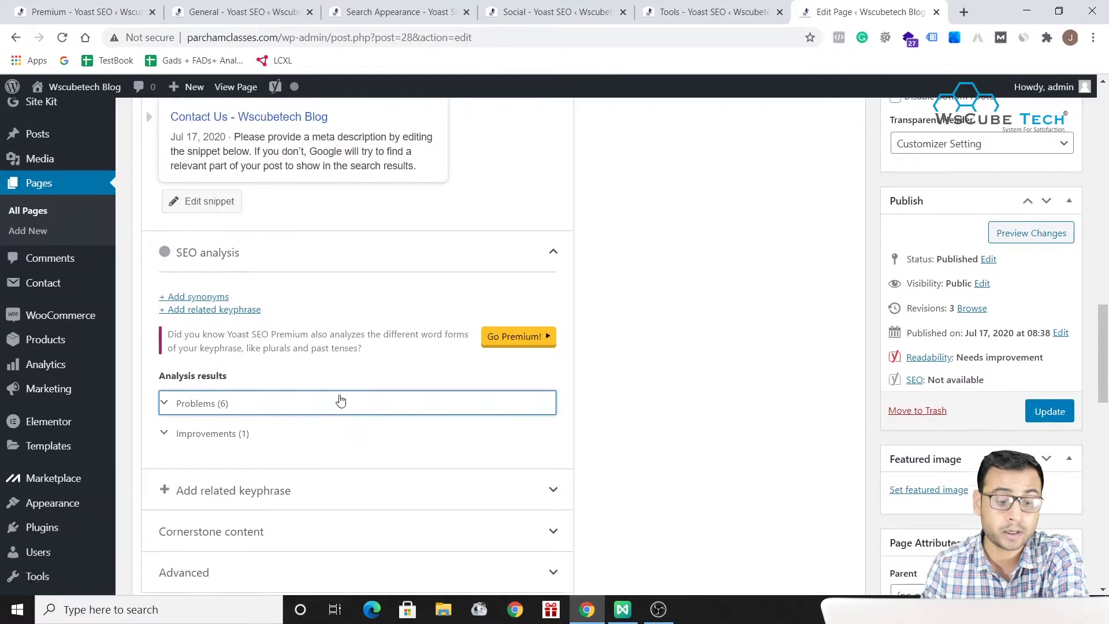
left_click(203, 366)
scroll(257, 476, "down", 1)
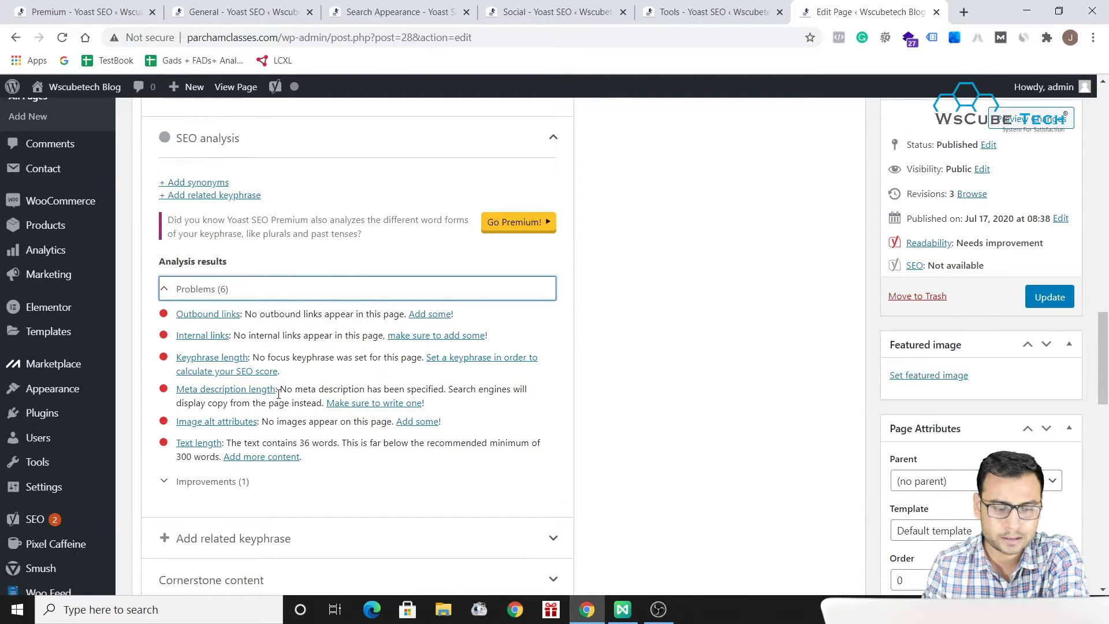
scroll(279, 395, "down", 1)
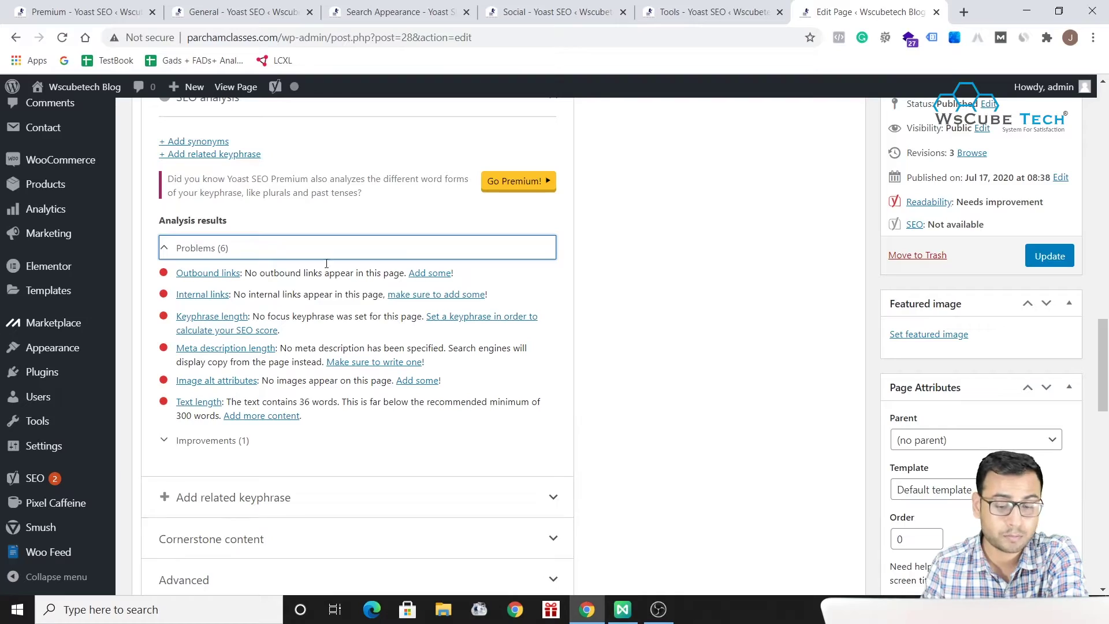
scroll(368, 202, "up", 15)
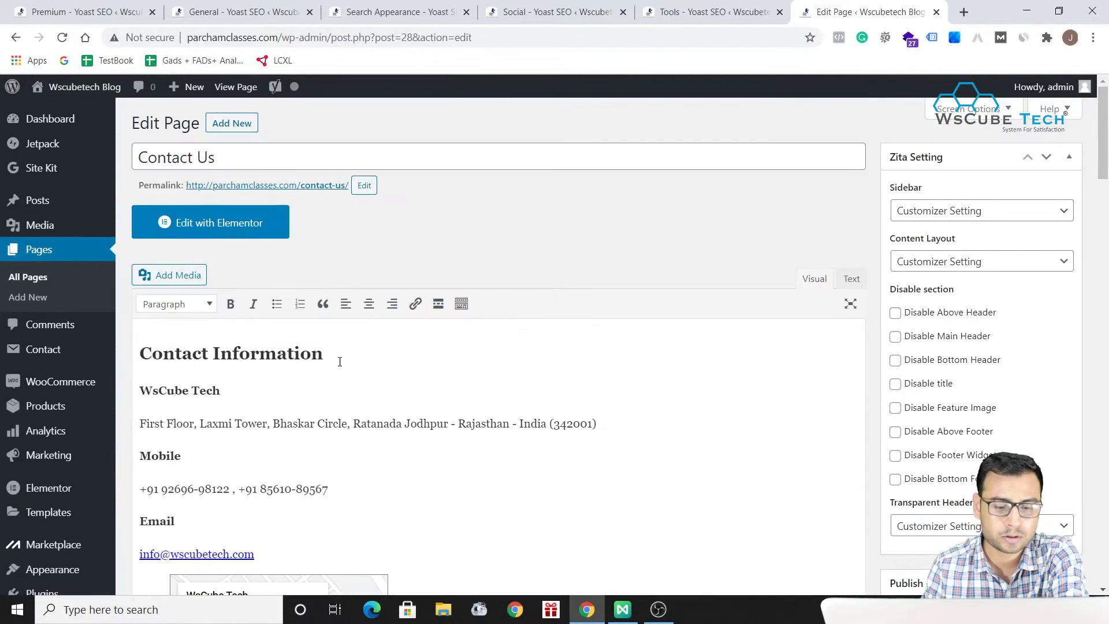
scroll(370, 442, "down", 15)
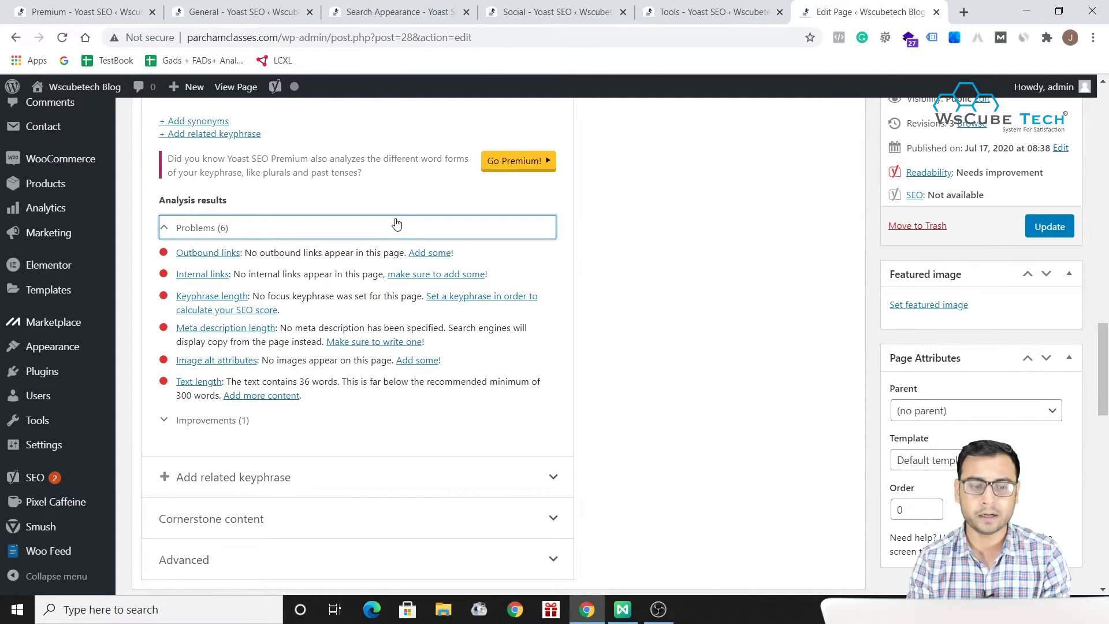
scroll(397, 224, "up", 15)
scroll(679, 308, "down", 10)
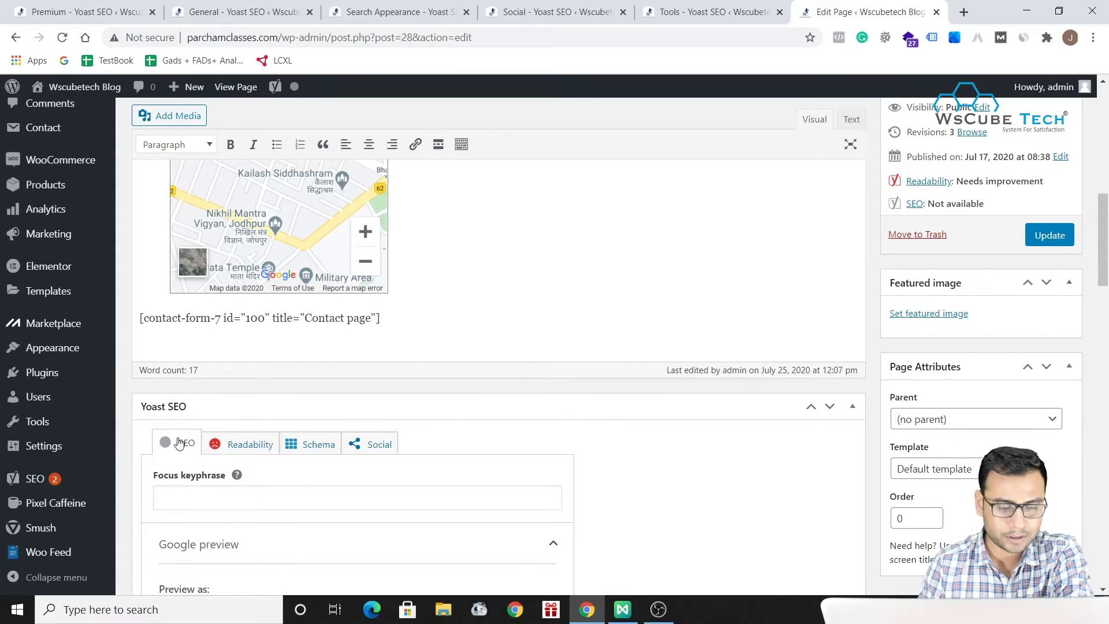
- Review the Readability results for Contact Us: three problems, including Flesch Reading Ease 25.7, and four good results
left_click(229, 451)
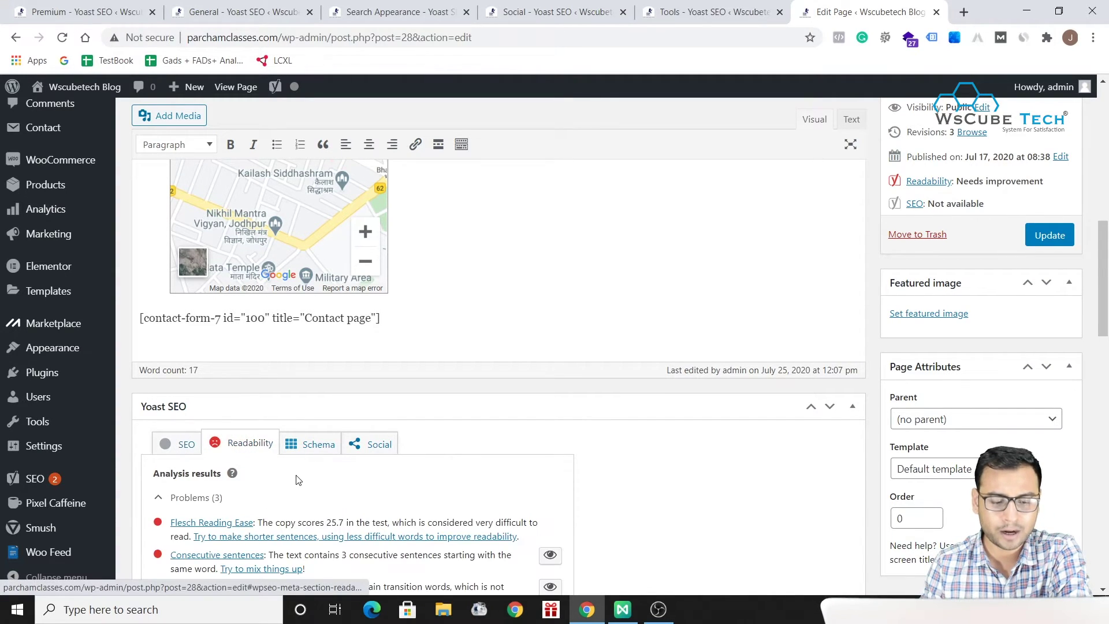
scroll(253, 459, "down", 3)
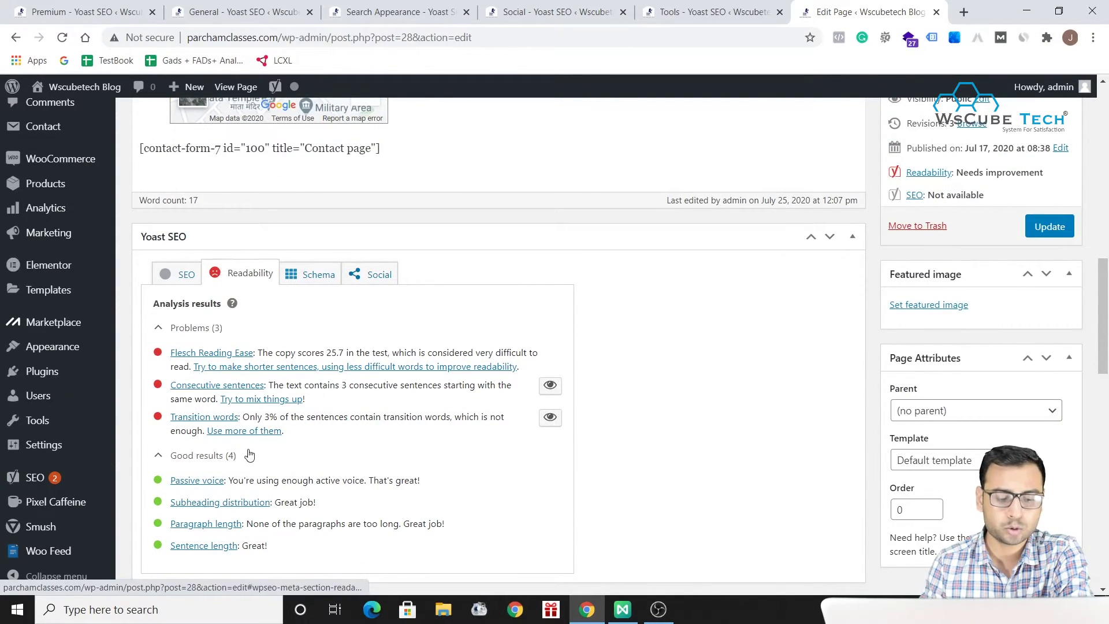
scroll(246, 441, "down", 1)
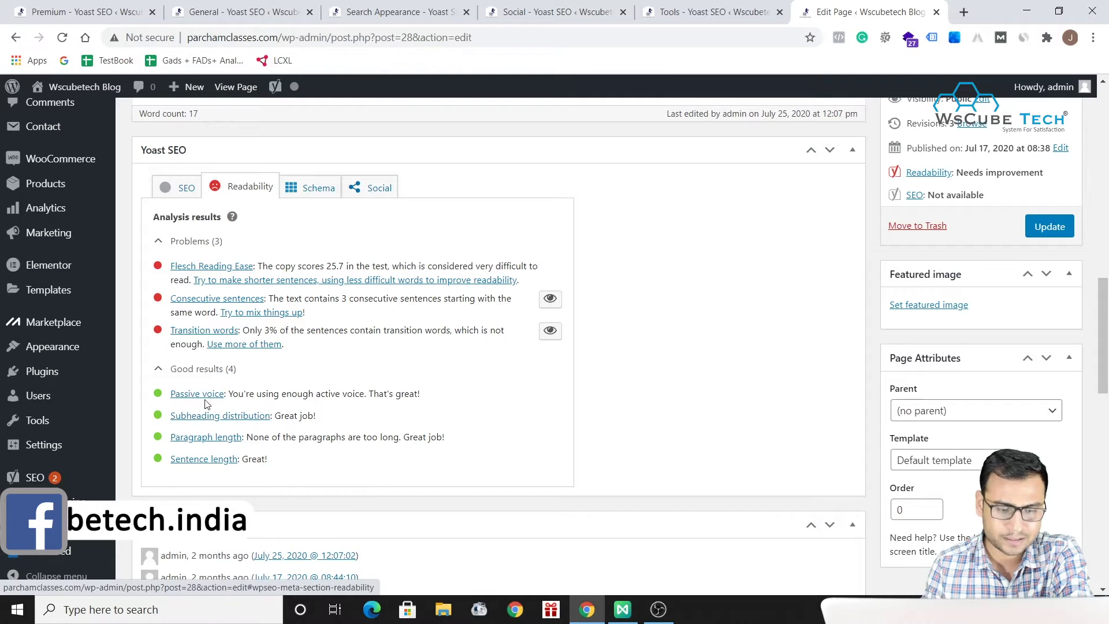
scroll(283, 460, "down", 1)
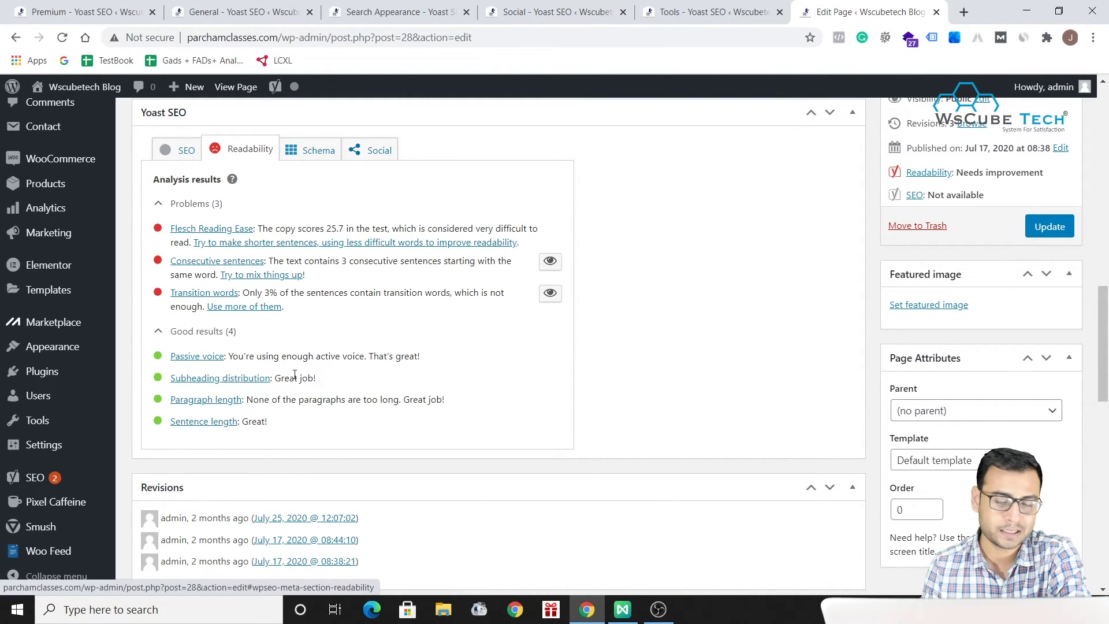
- Check the Contact Us page's Schema and Social settings, then return to the SEO tab's analysis
left_click(315, 151)
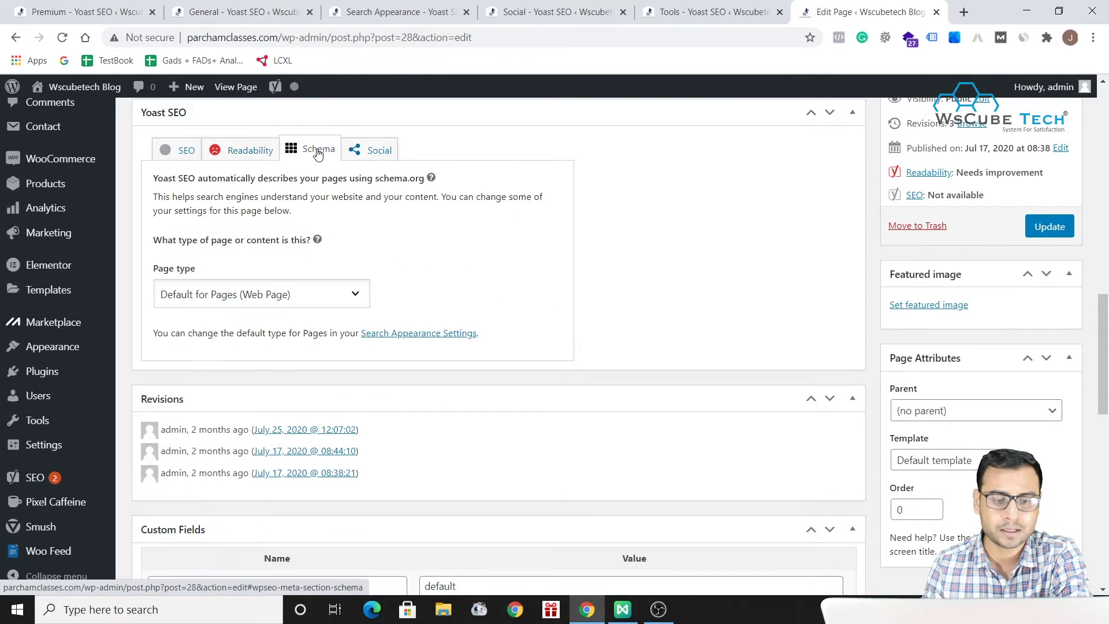
left_click(362, 148)
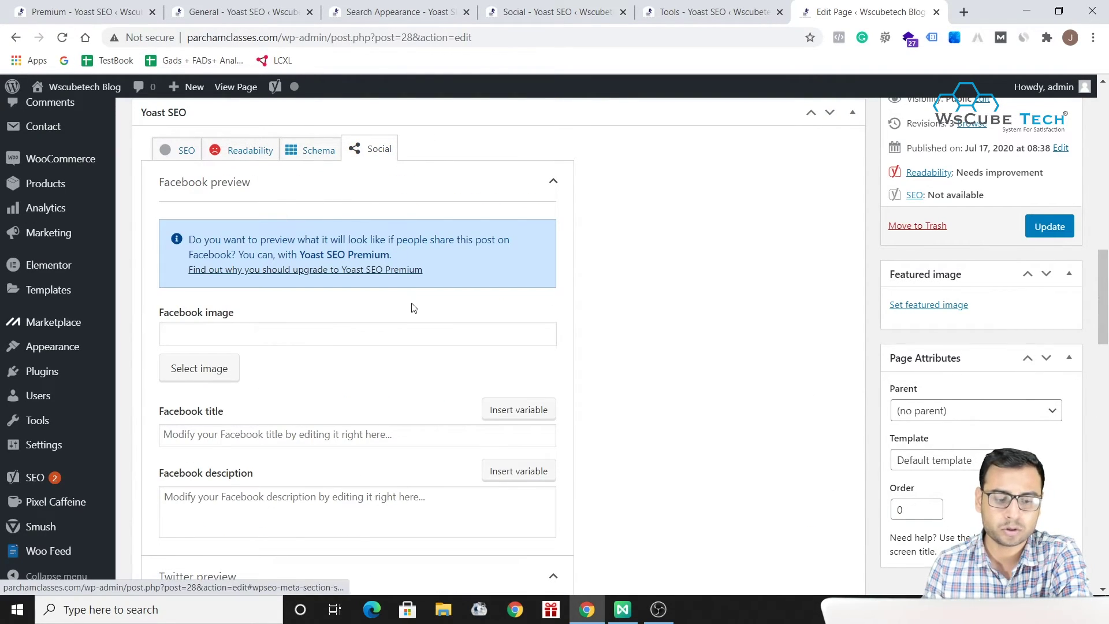
left_click(177, 149)
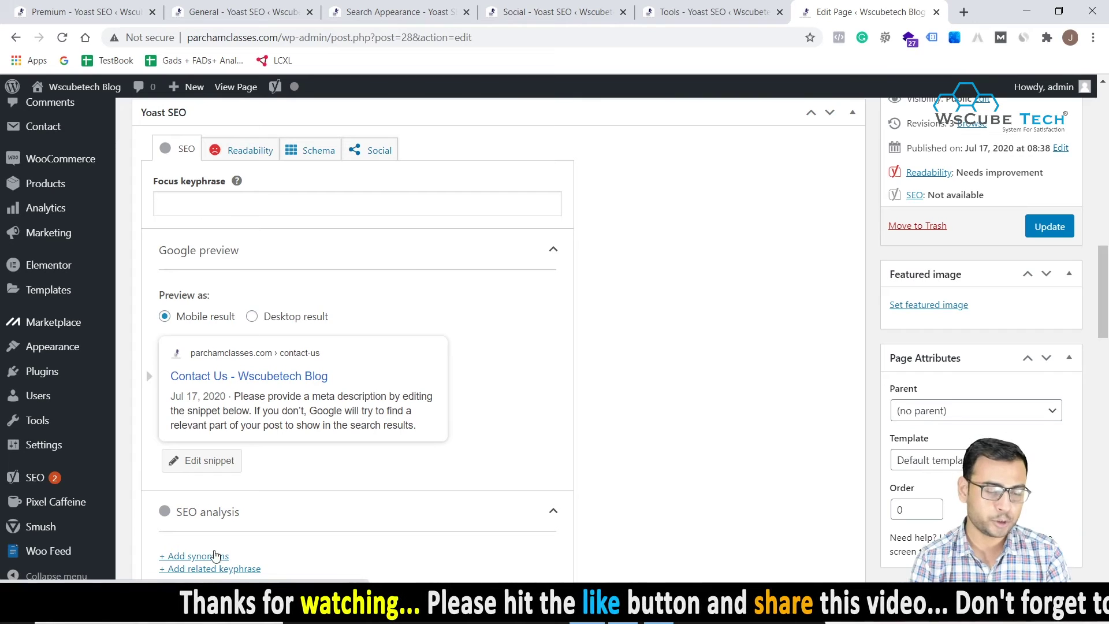
mouse_move(47, 481)
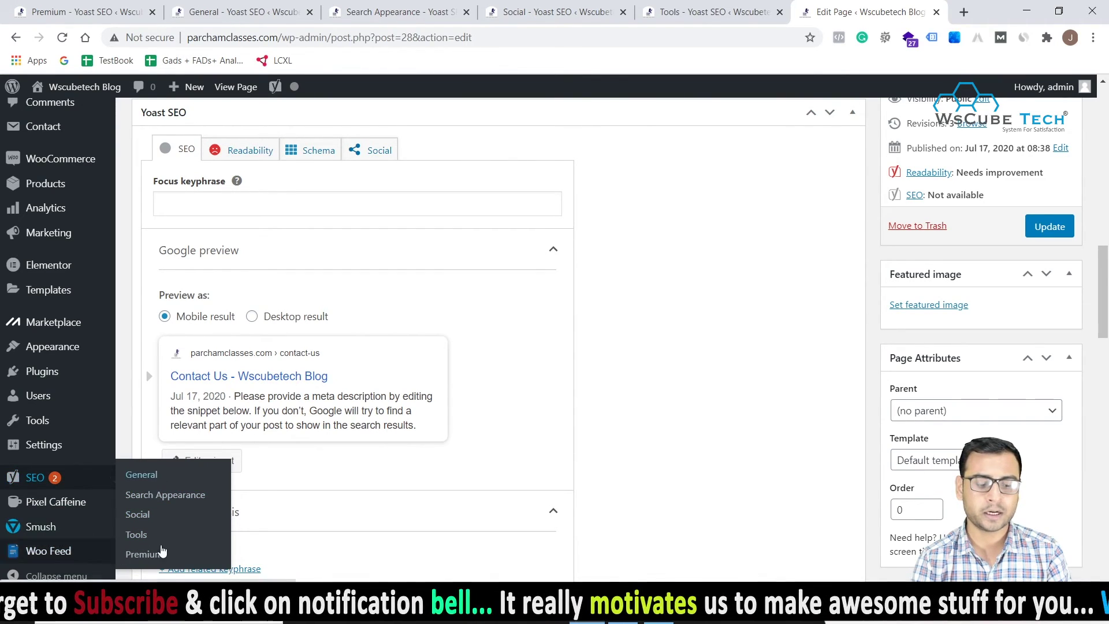
scroll(645, 302, "up", 5)
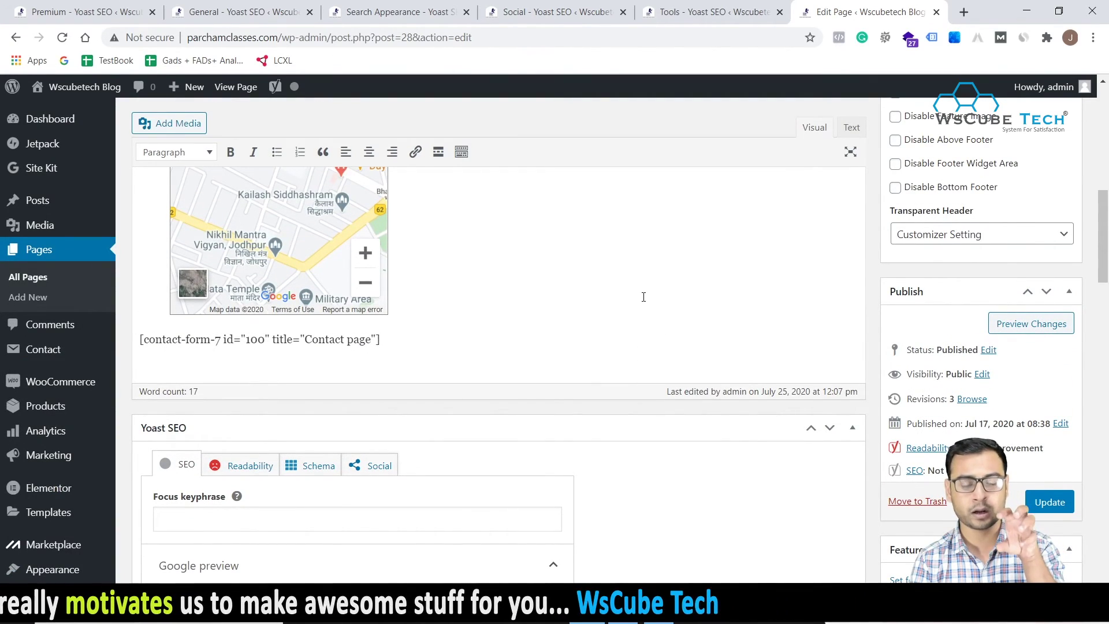
scroll(644, 297, "down", 3)
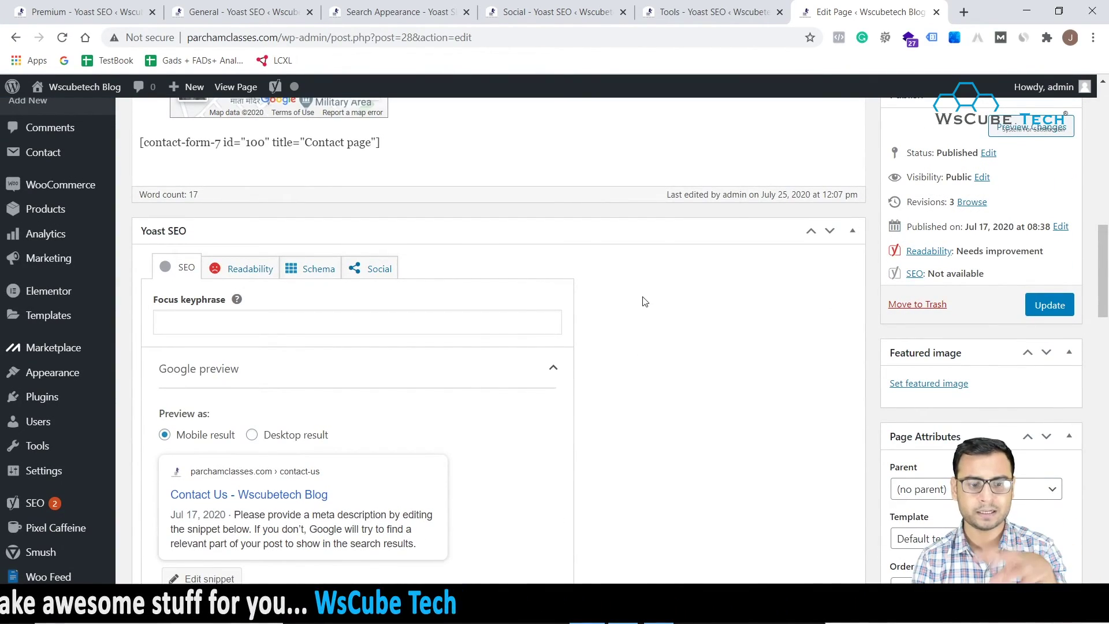
scroll(645, 301, "up", 10)
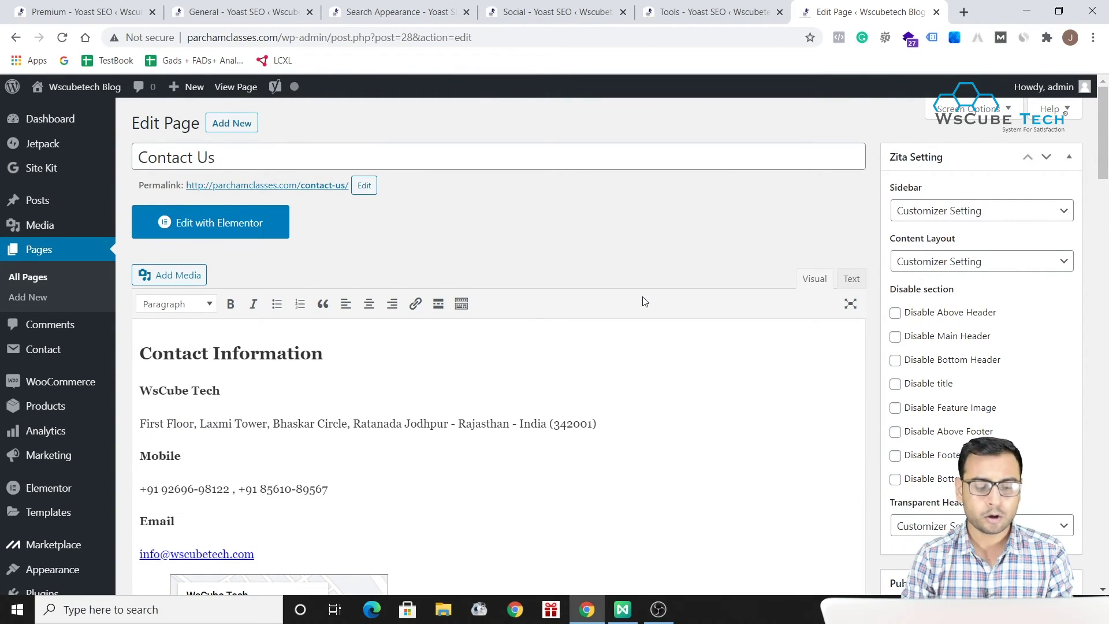
scroll(644, 299, "down", 6)
scroll(644, 300, "down", 10)
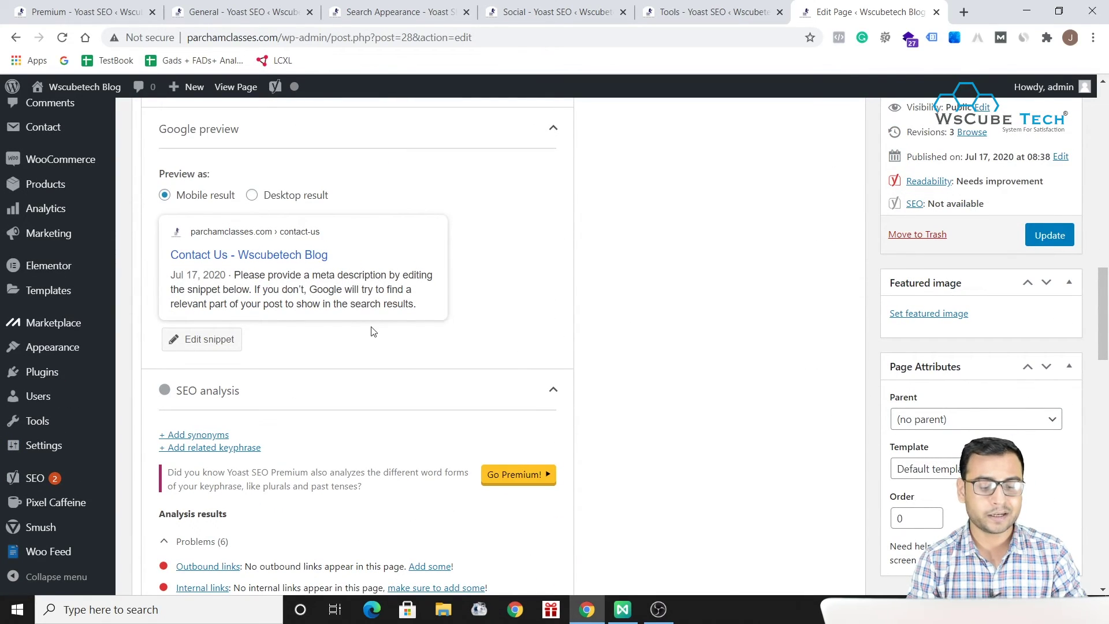
scroll(565, 364, "down", 3)
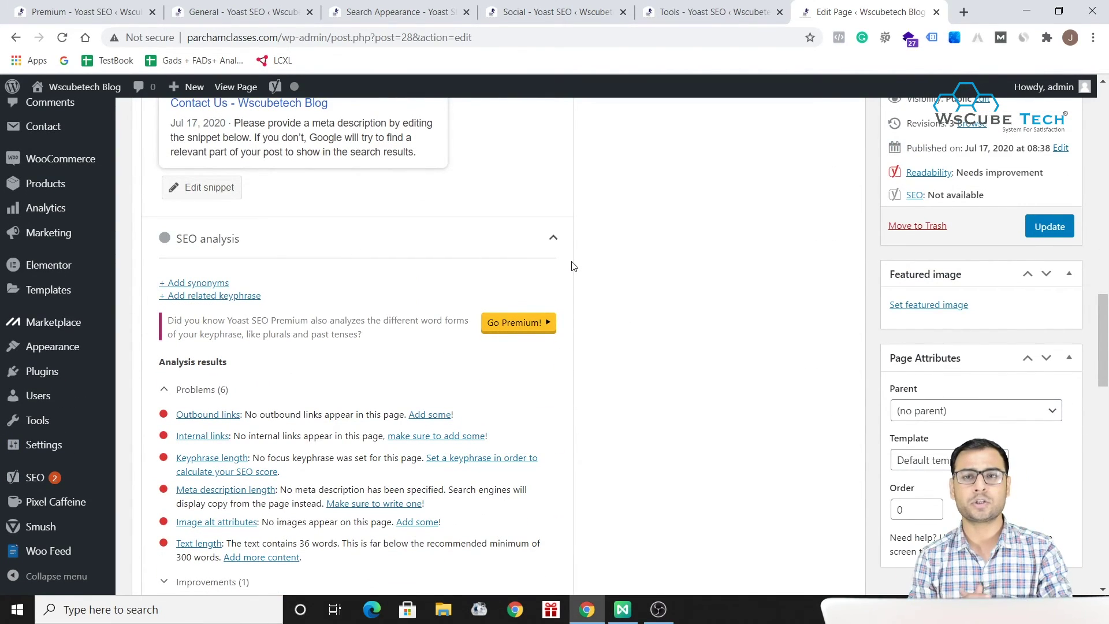